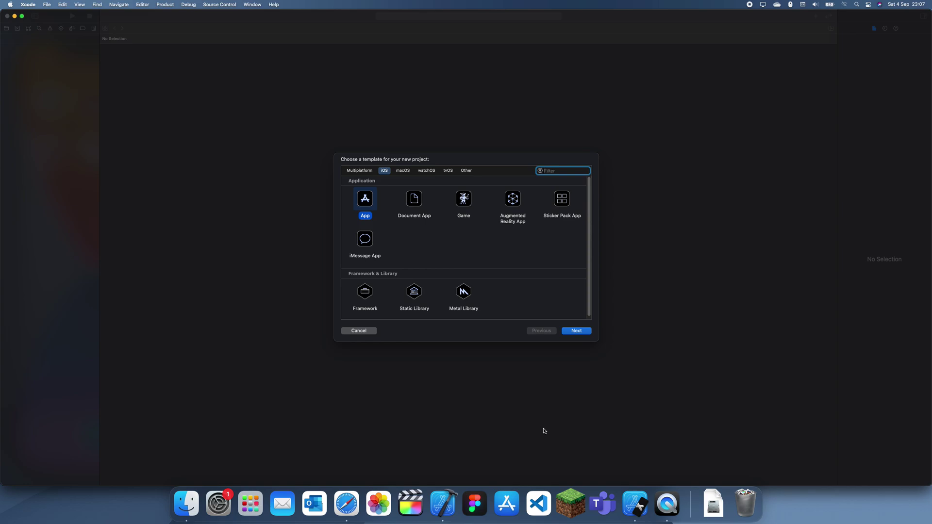
Create an iOS App project named detect_tab_bar_click from the iOS App template.
double_click(356, 203)
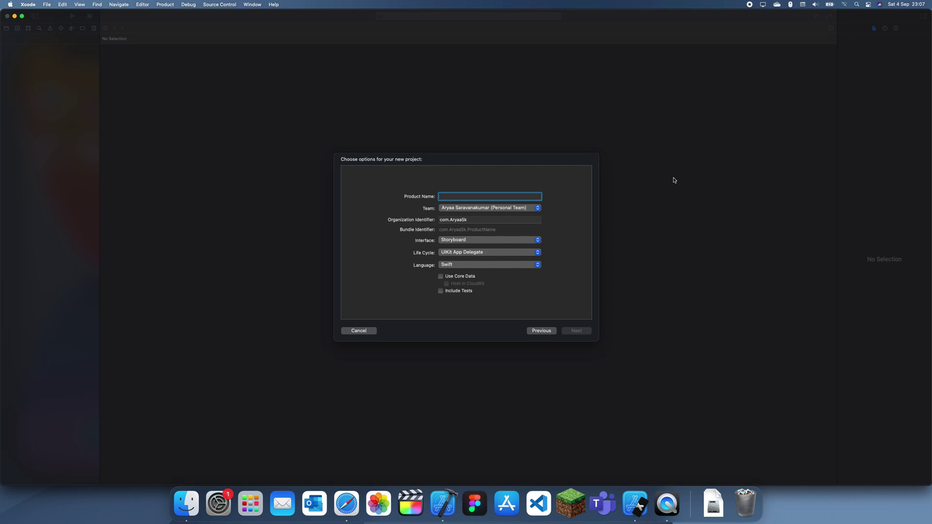
text(detect_tab_bar_click)
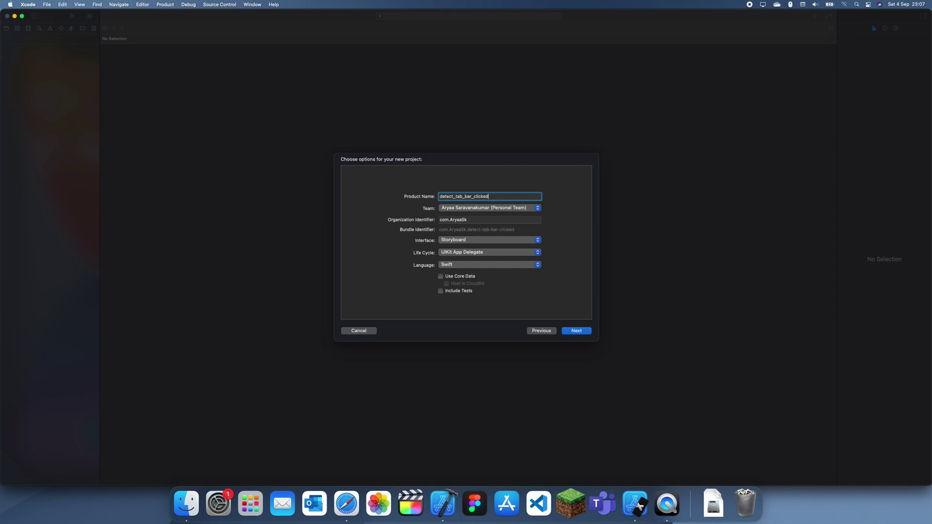
key(Return)
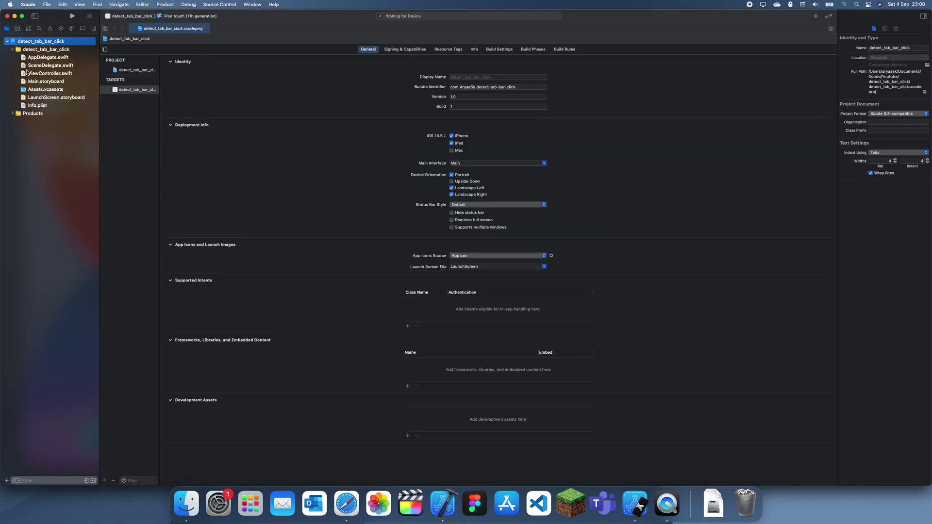
Embed the storyboard's starting view controller in a Tab Bar Controller.
click(36, 81)
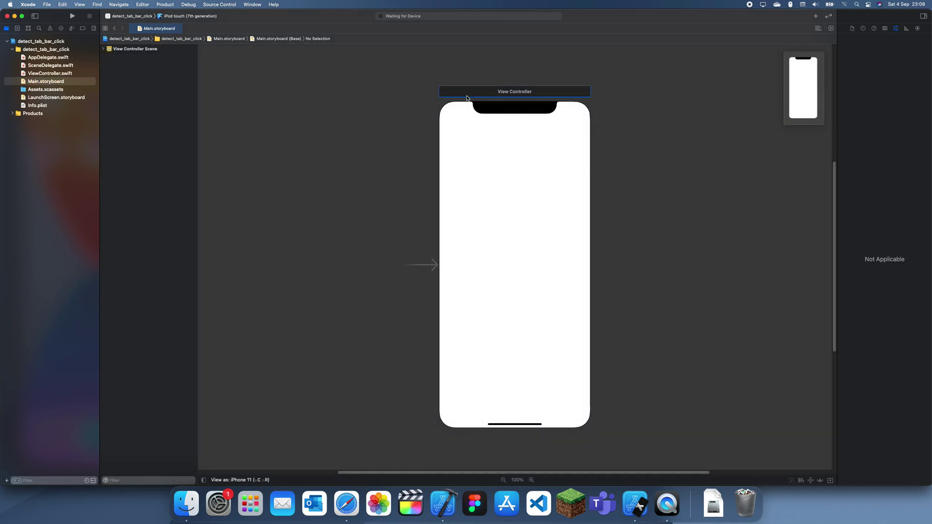
click(467, 92)
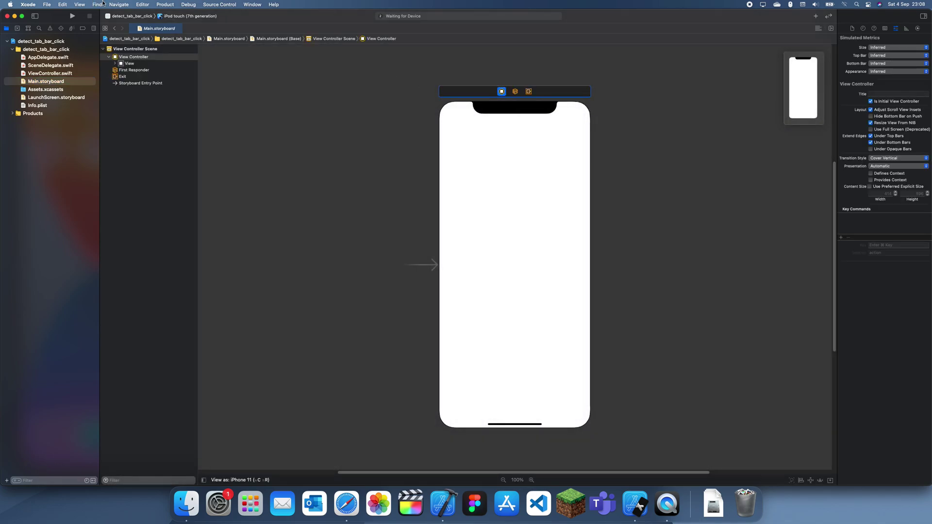
click(124, 5)
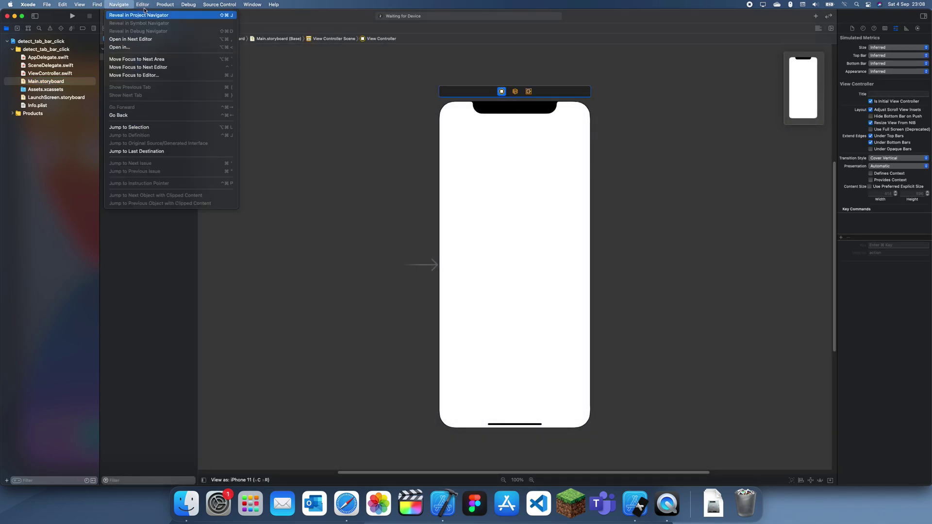
mouse_move(147, 91)
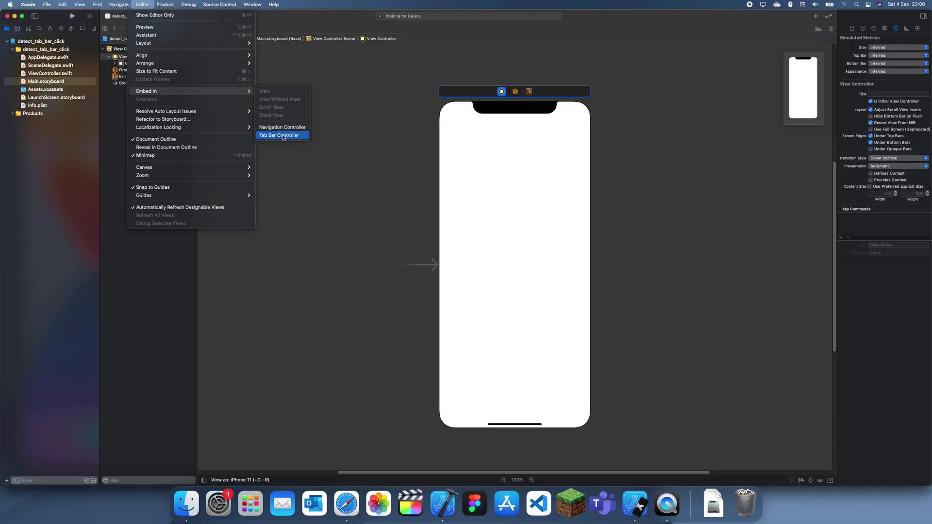
click(280, 135)
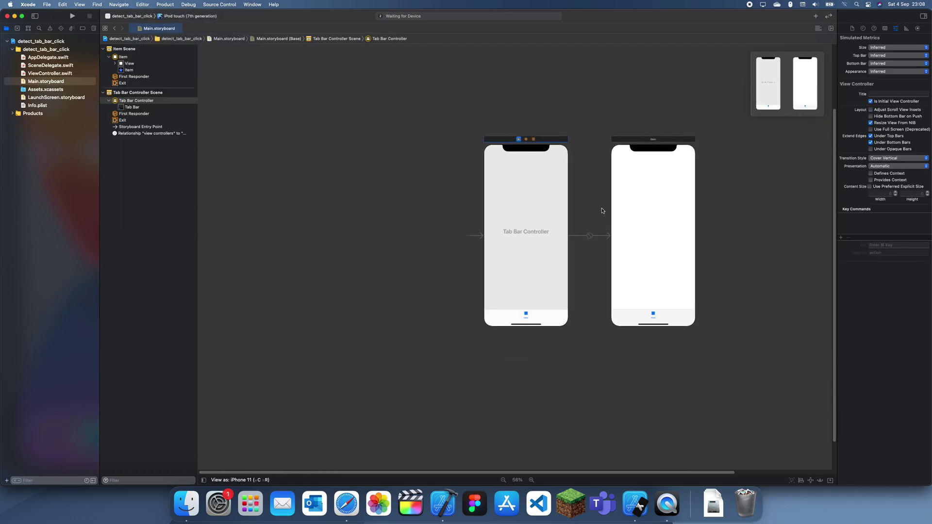
click(744, 249)
scroll(698, 254, up, 2)
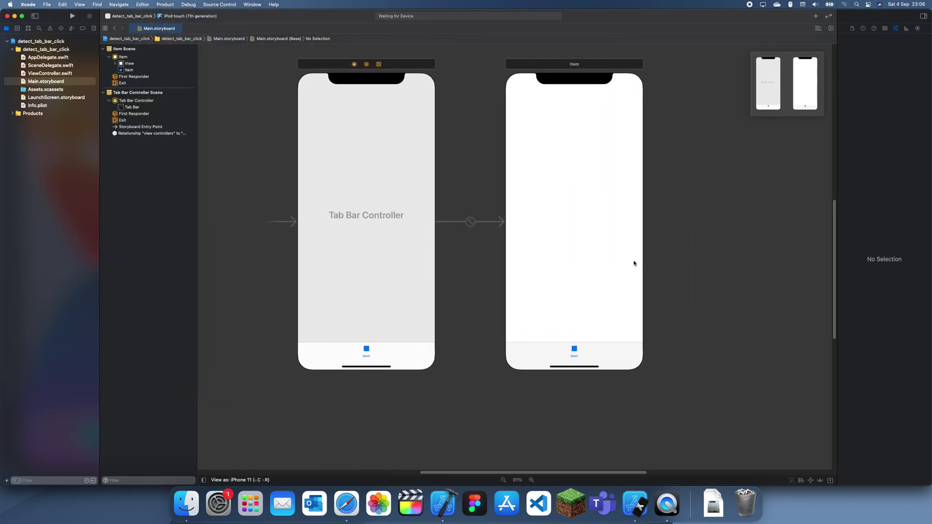
Set the first tab screen's view background to System Green.
click(537, 65)
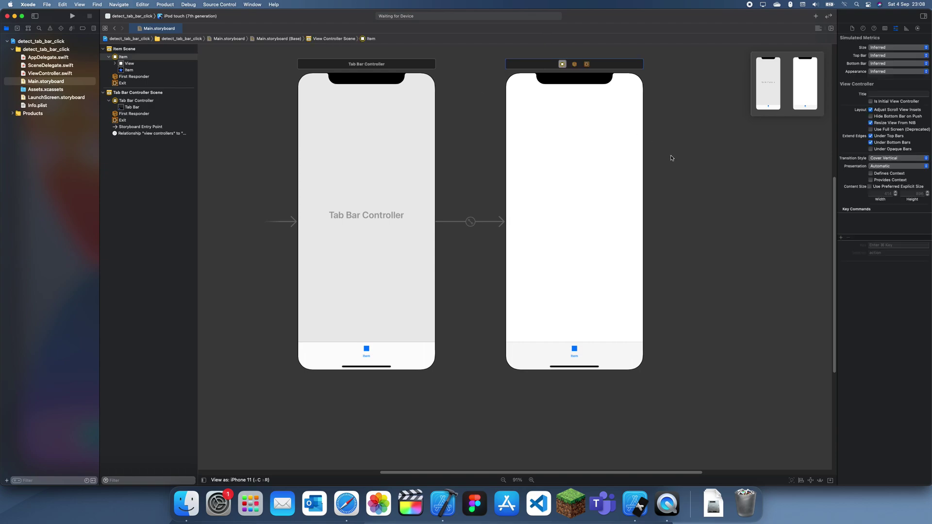
click(636, 174)
click(901, 97)
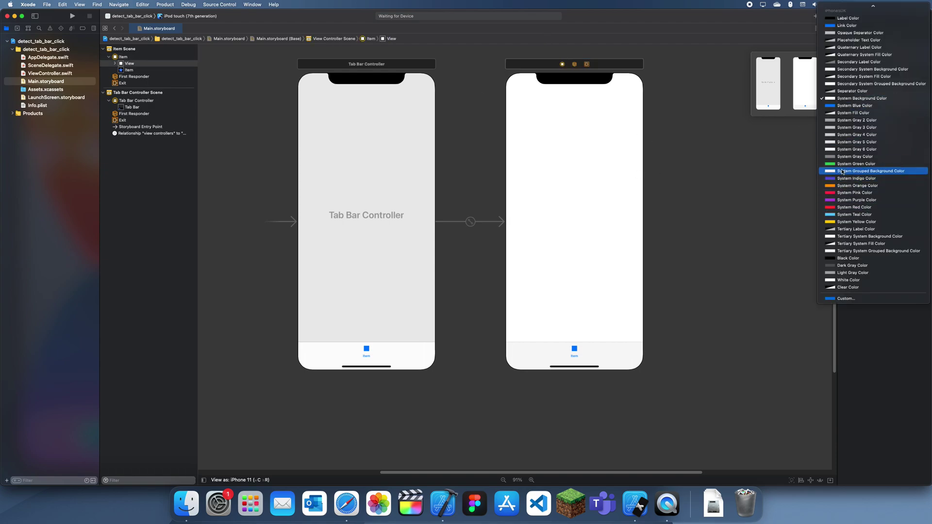
click(895, 171)
click(744, 204)
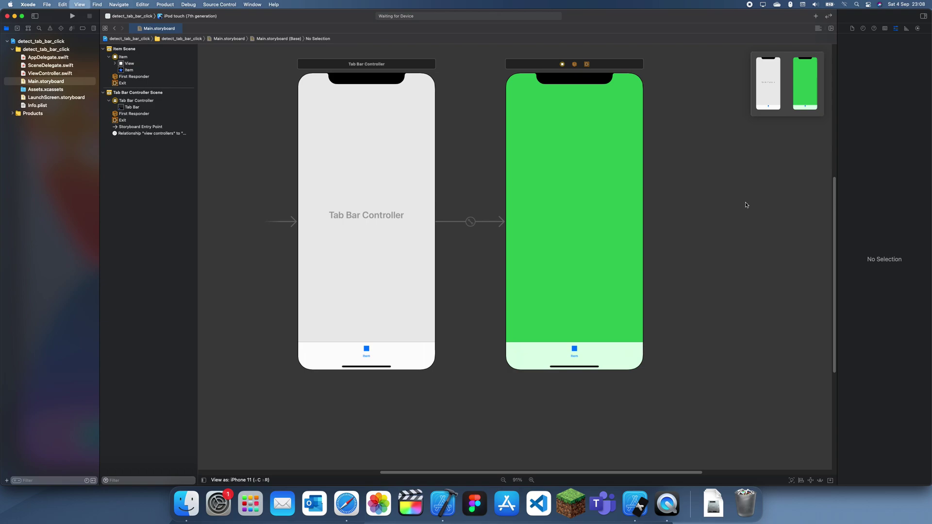
Add a new View Controller below the green screen and give it a System Red background.
key(super+shift+l)
text(view cont)
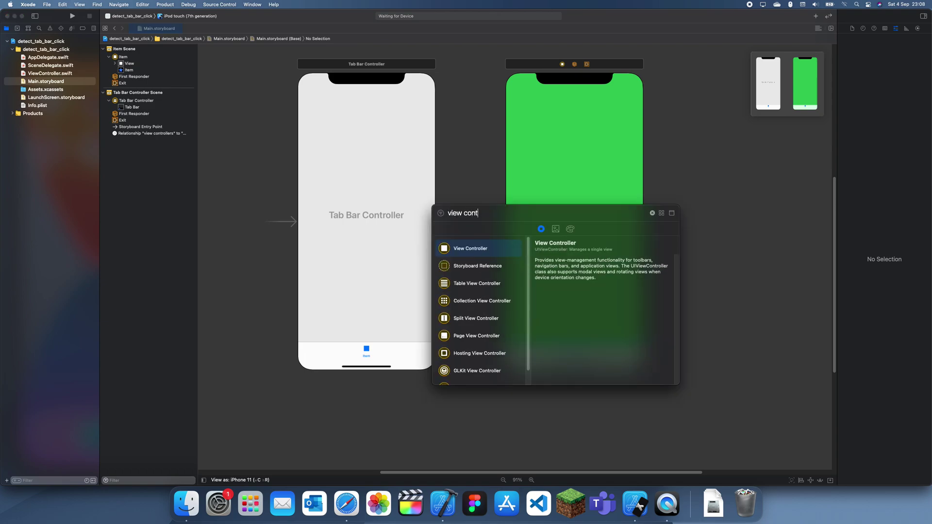
text(r)
drag(442, 254, 738, 371)
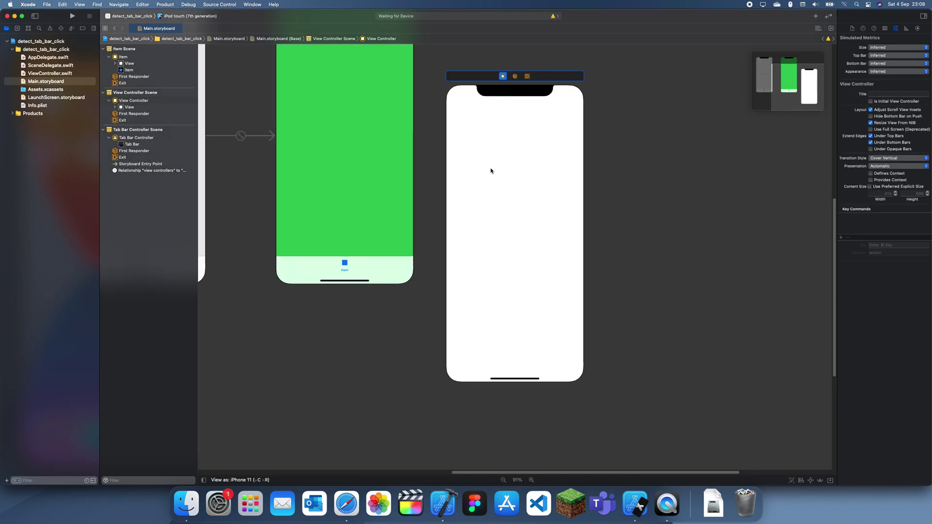
scroll(489, 131, up, 2)
drag(489, 91, 300, 367)
scroll(300, 367, down, 3)
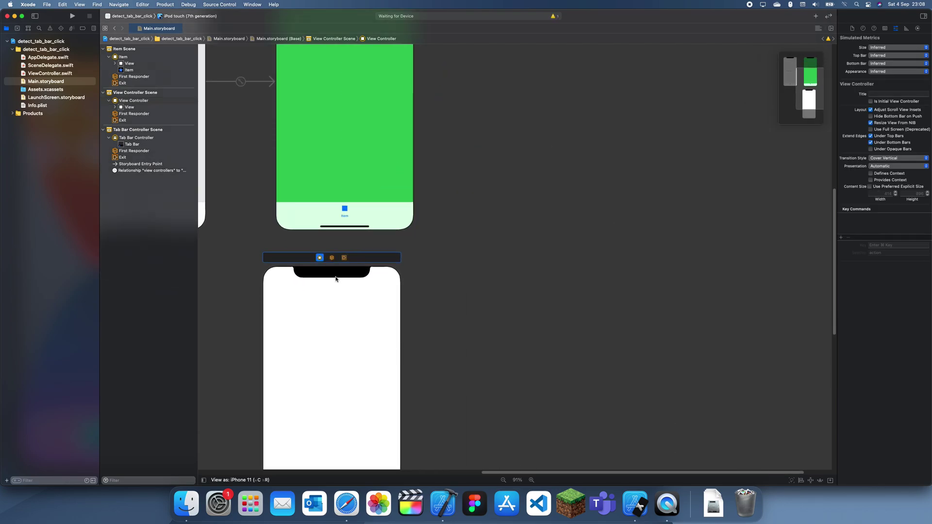
click(825, 98)
click(355, 344)
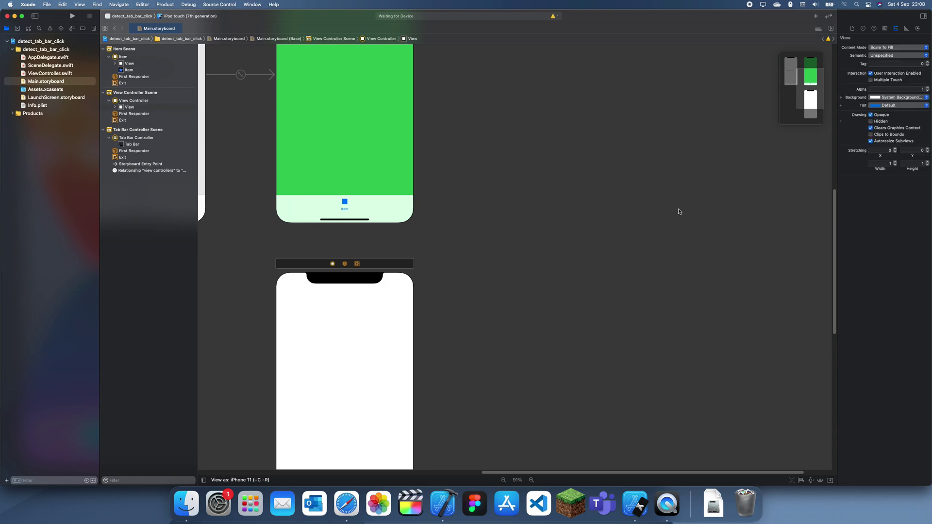
click(897, 102)
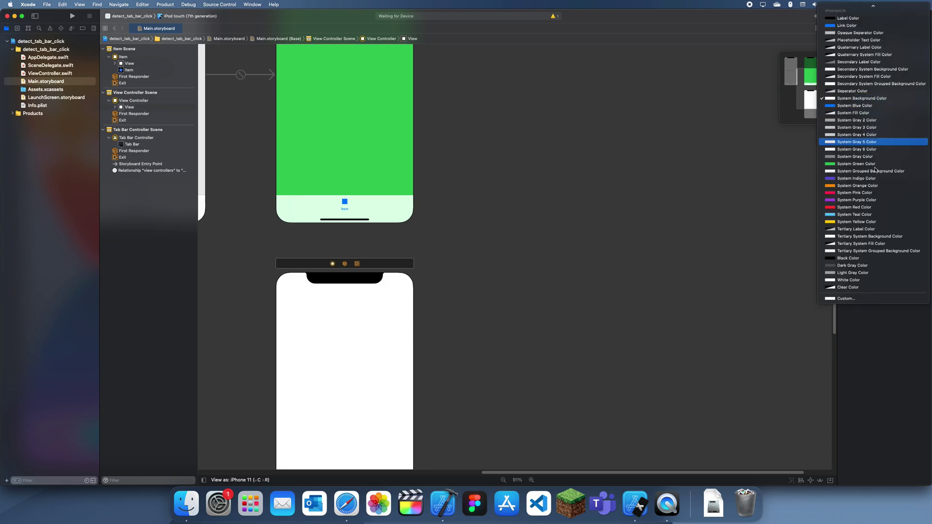
click(854, 209)
click(549, 171)
scroll(541, 154, down, 3)
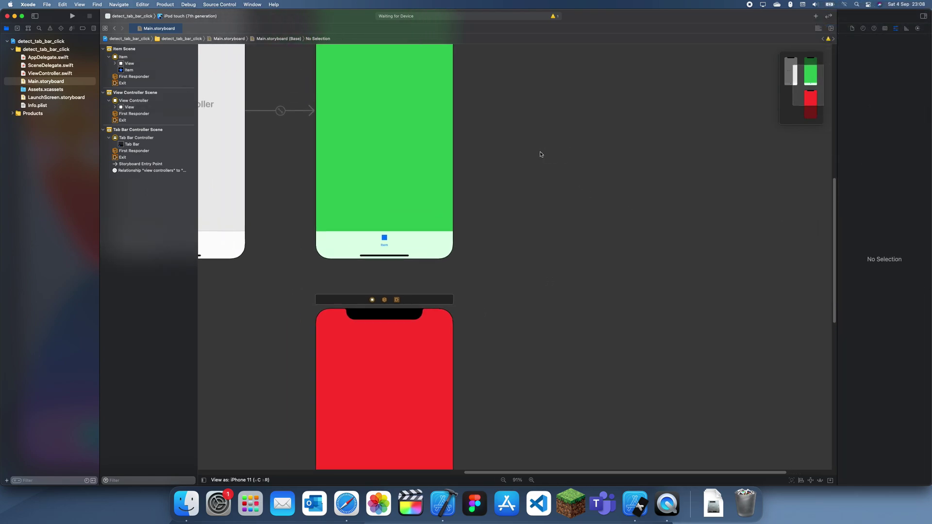
scroll(540, 153, down, 5)
scroll(470, 146, up, 2)
scroll(510, 190, up, 3)
scroll(462, 176, up, 2)
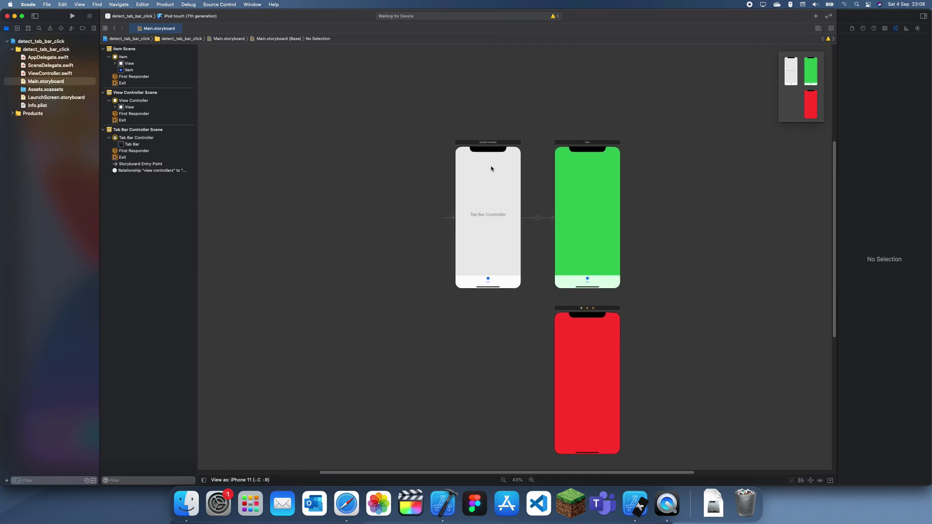
Move the tab bar controller and try linking it from the red screen, dismissing the segue menu.
drag(465, 144, 454, 234)
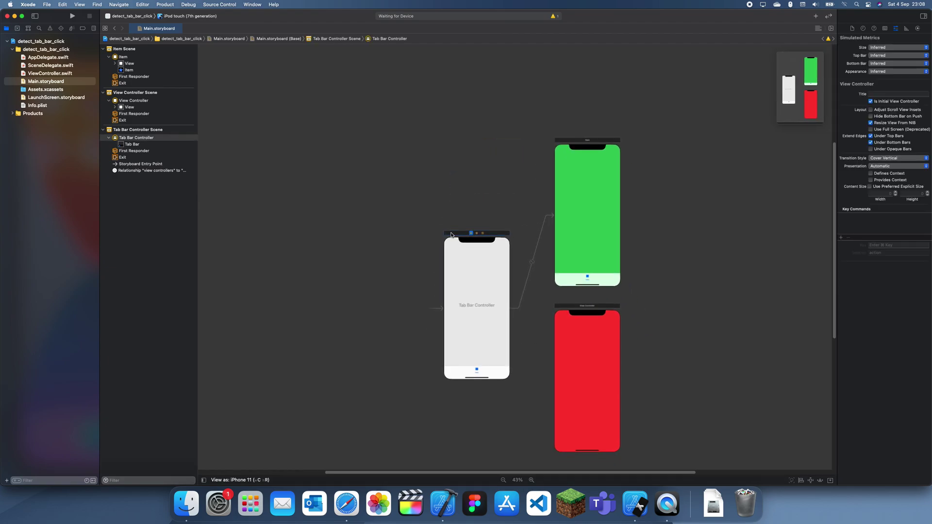
click(581, 306)
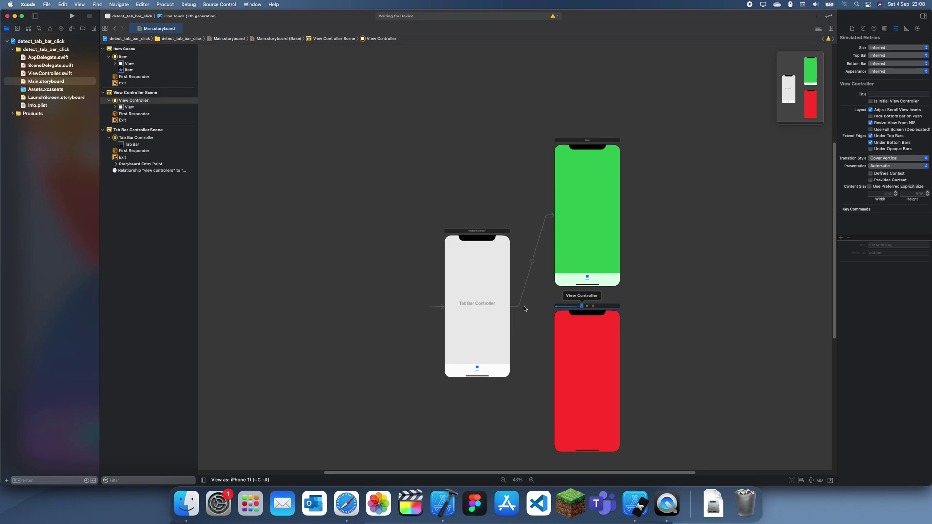
drag(581, 307, 475, 306)
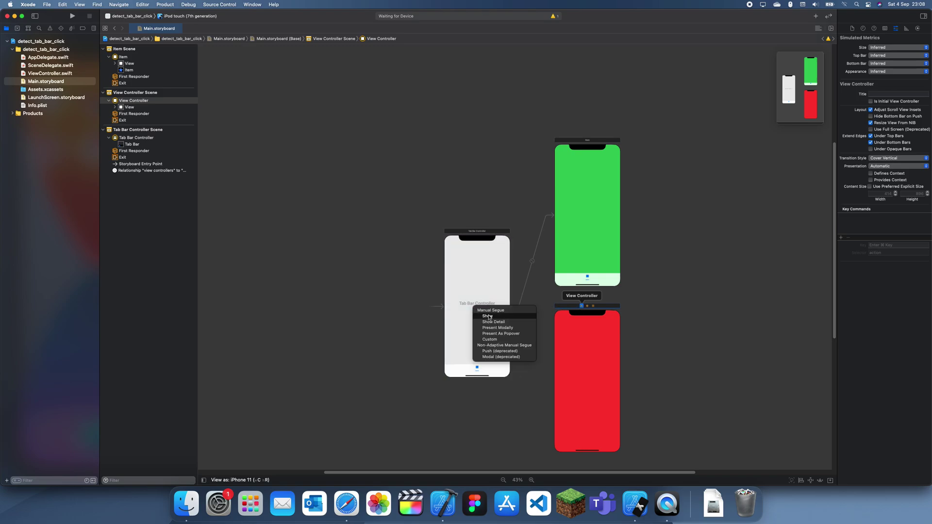
click(584, 348)
click(528, 346)
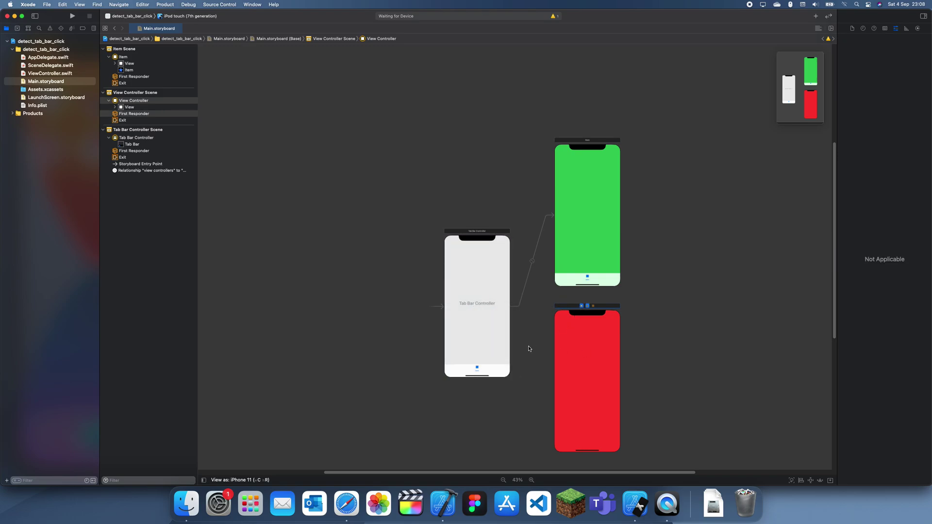
click(577, 329)
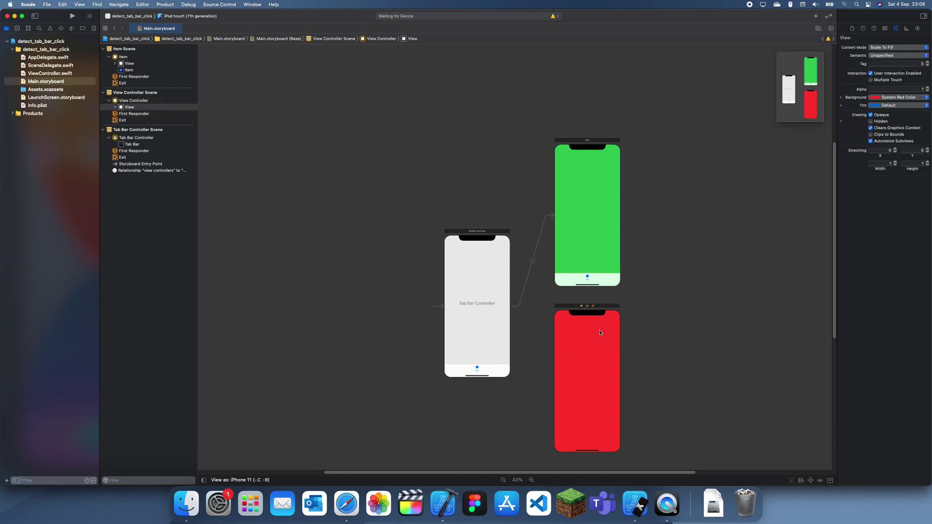
Connect the tab bar controller to the red screen as a view controllers relationship.
click(471, 231)
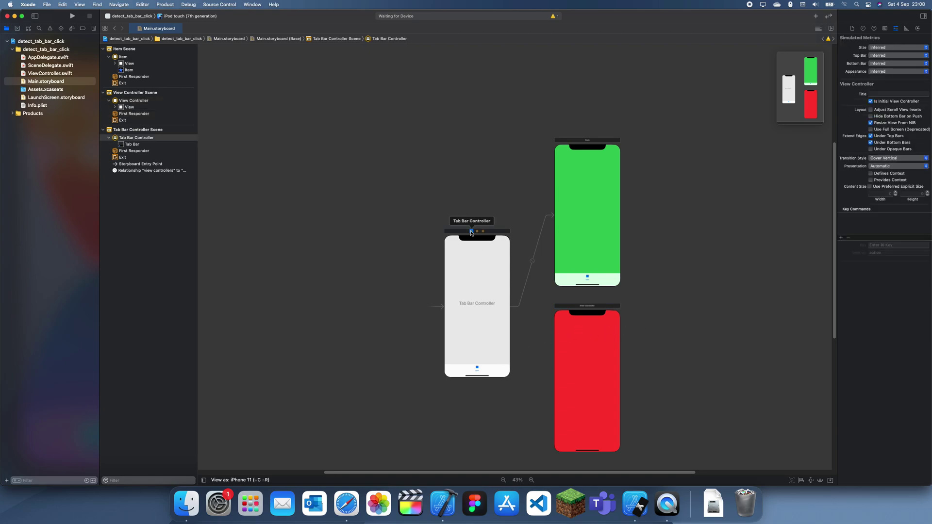
drag(471, 232, 585, 342)
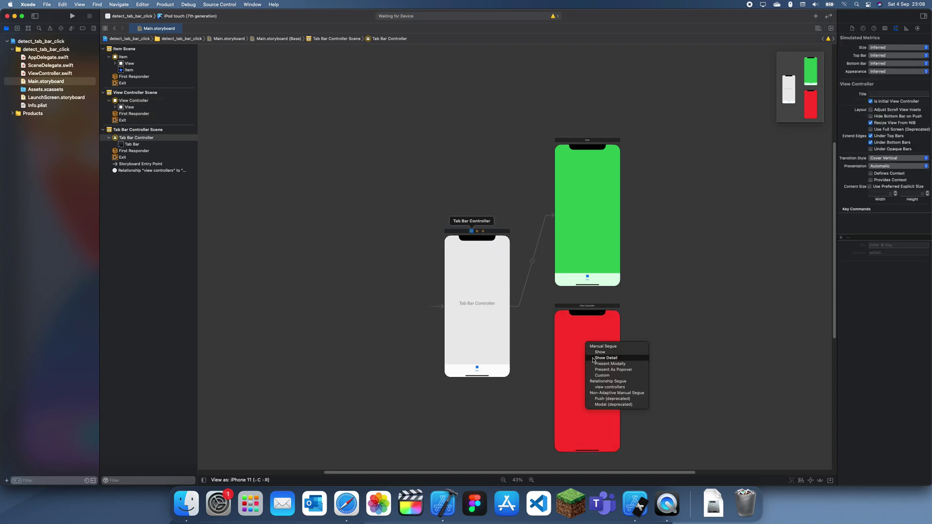
click(616, 387)
click(522, 352)
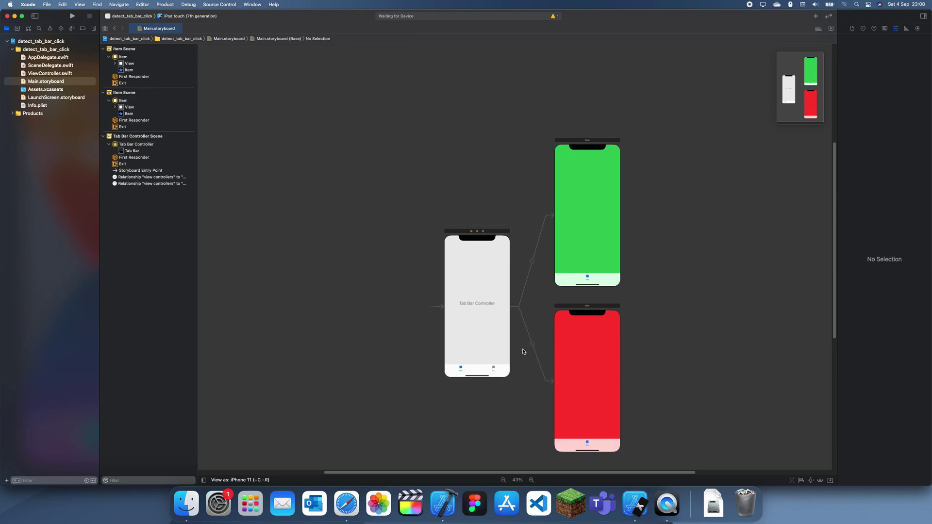
click(500, 367)
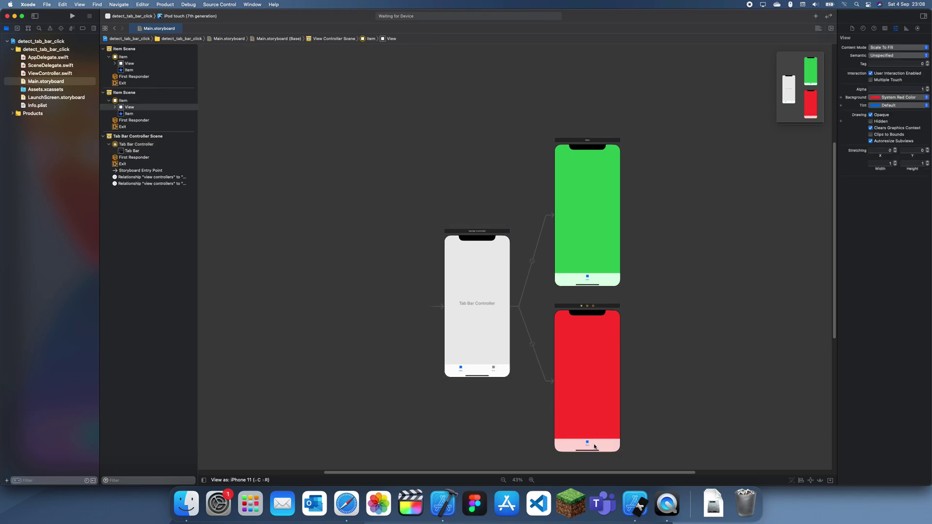
click(672, 385)
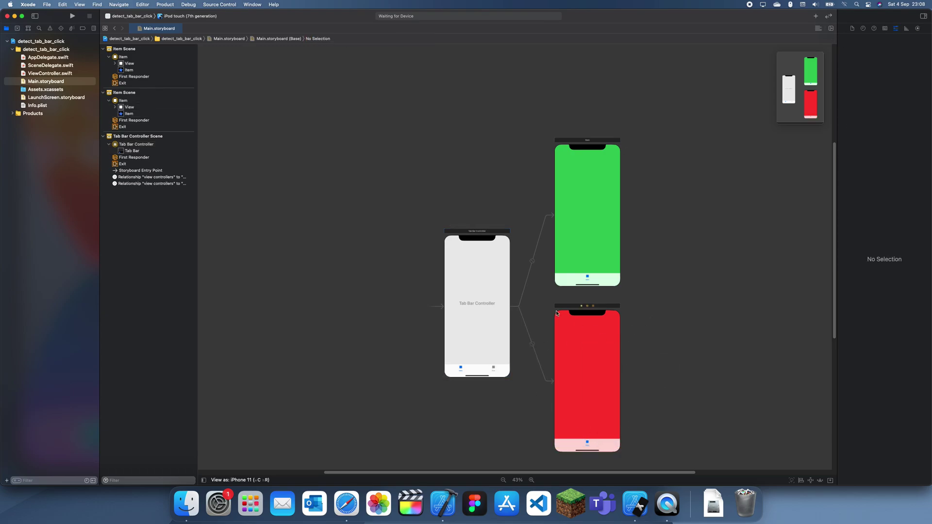
click(174, 16)
Build and run on iPhone 12 mini, then select the green screen's tab bar item.
click(208, 187)
key(super+r)
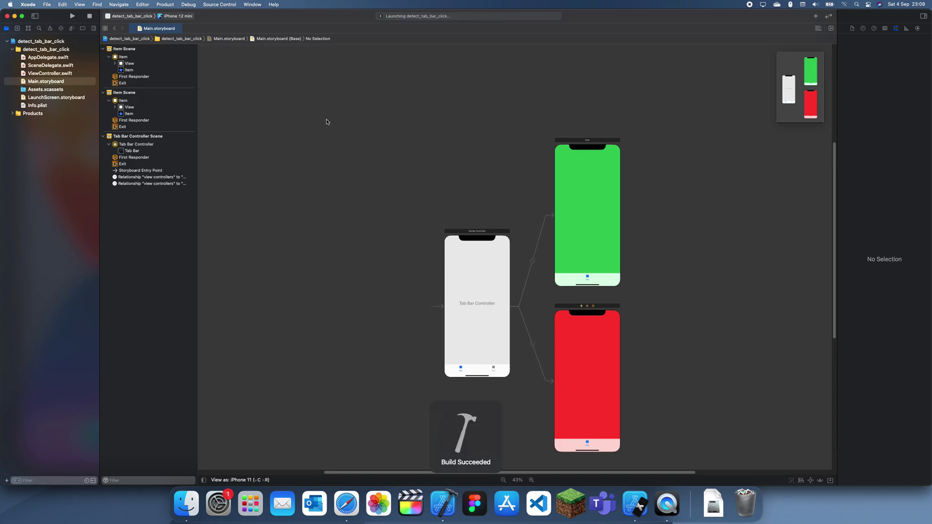
click(487, 368)
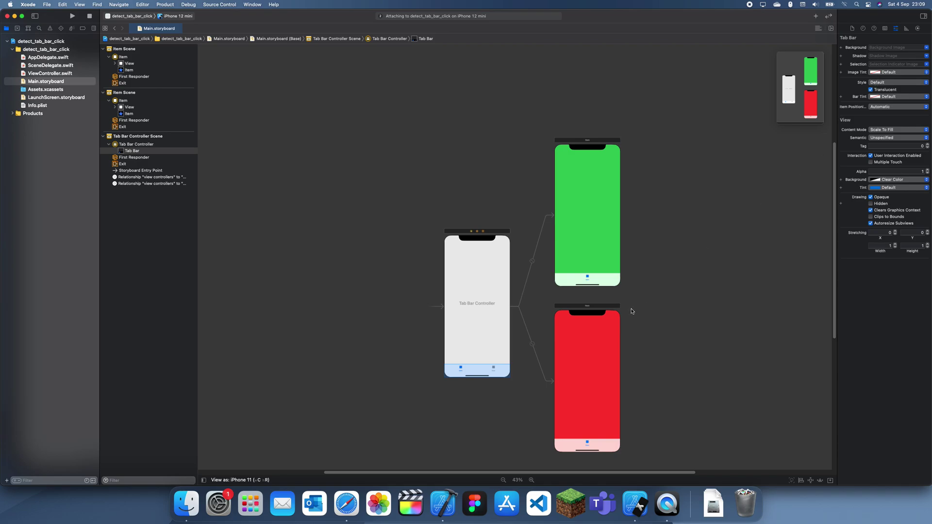
click(587, 278)
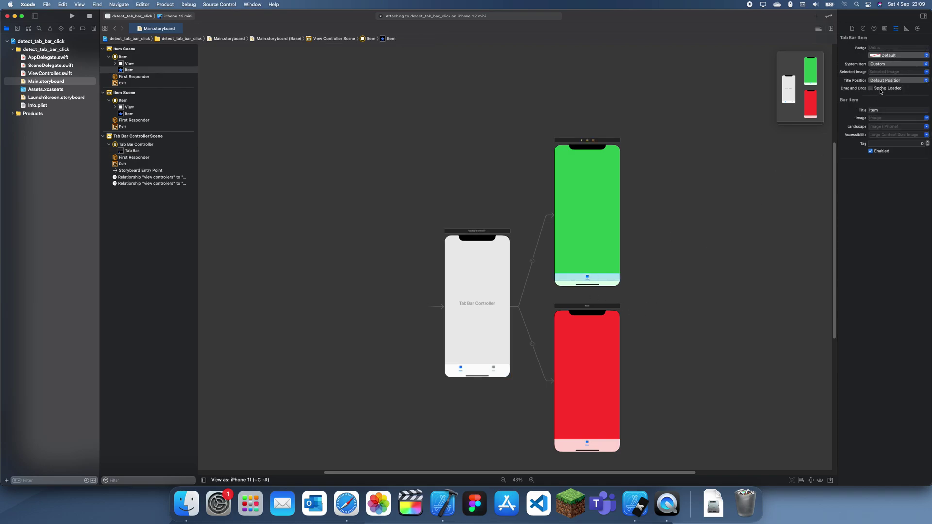
Title the green scene's tab 'Item 1' and the red scene's tab 'Item 2'.
click(907, 108)
text(1)
key(Return)
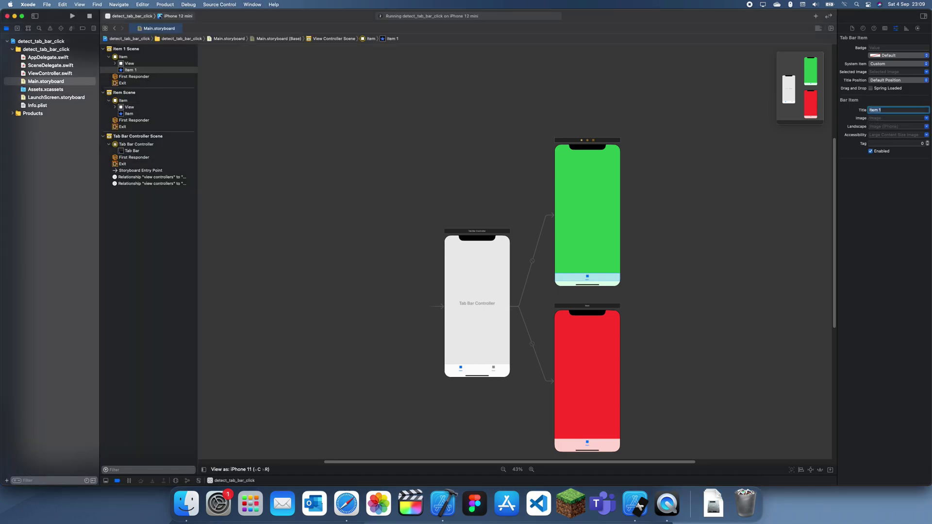
click(593, 440)
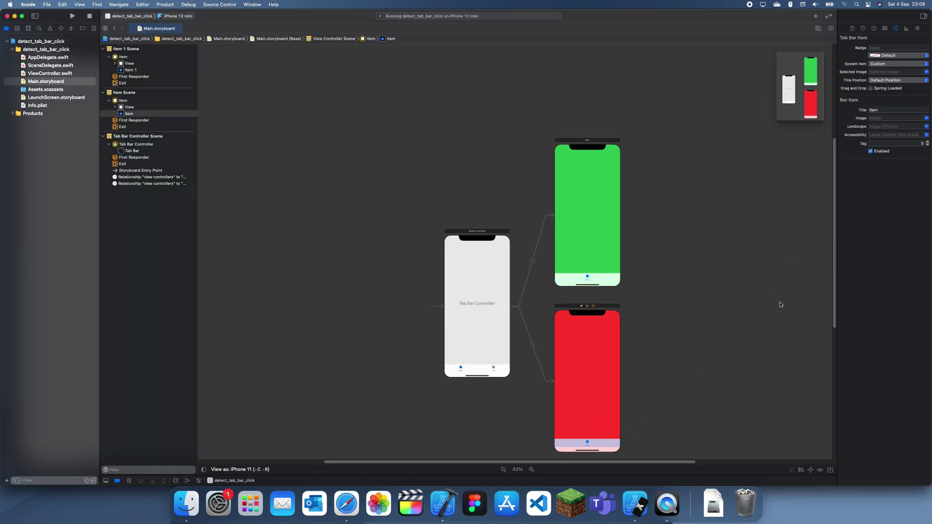
click(903, 109)
text(2)
key(Return)
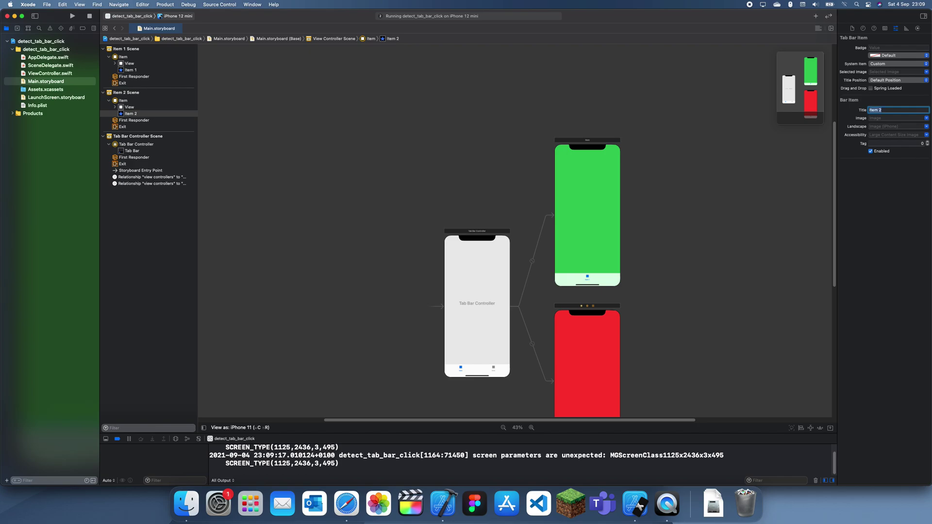
Rerun the app and switch repeatedly between the green Item 1 and red Item 2 tabs.
key(super+r)
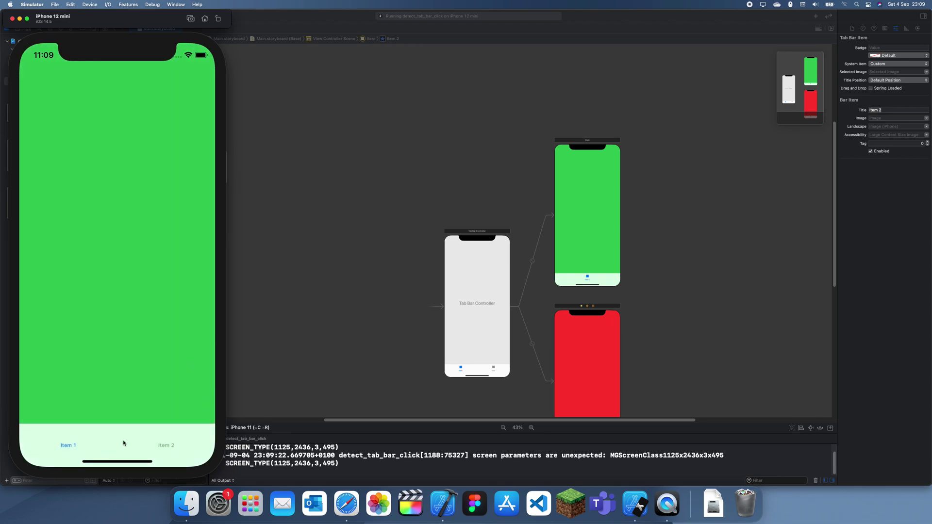
click(166, 441)
click(68, 440)
click(166, 441)
click(68, 441)
click(166, 441)
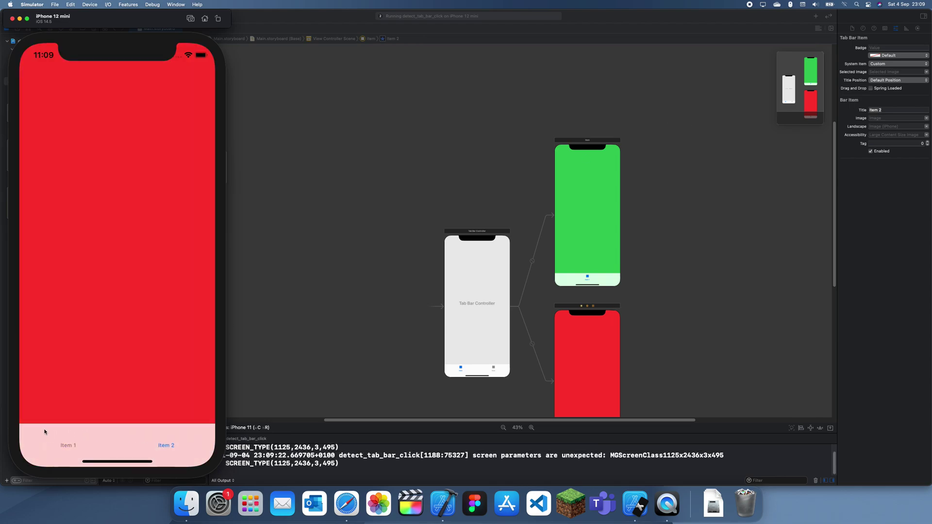
click(68, 443)
click(166, 442)
click(68, 443)
click(167, 443)
click(67, 442)
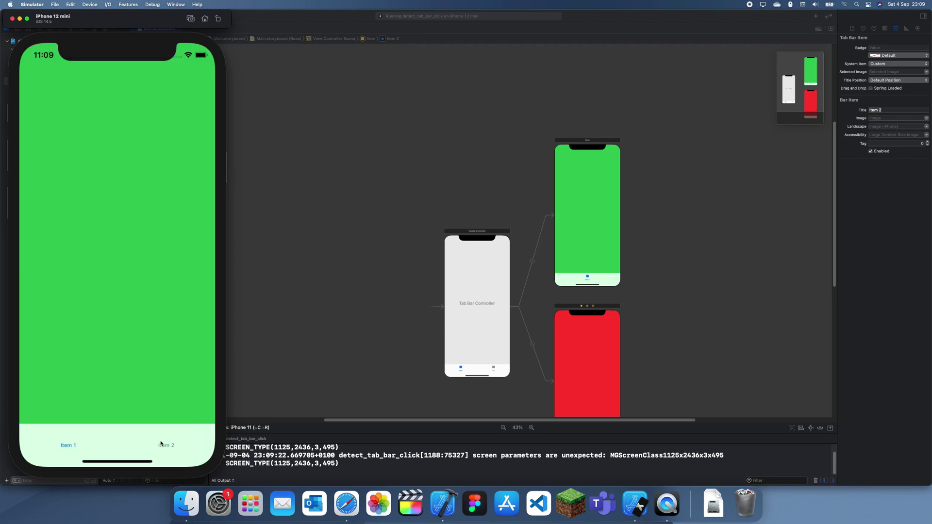
click(160, 442)
click(68, 443)
click(365, 277)
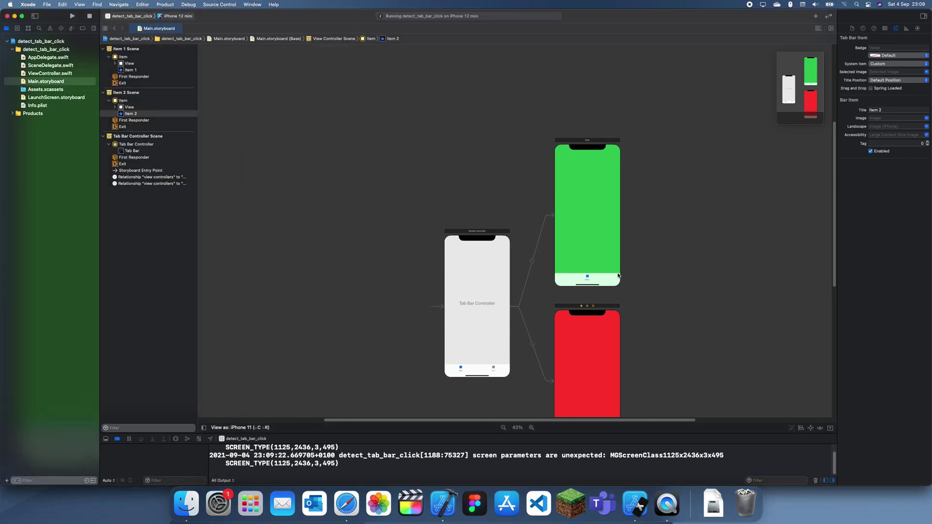
Set the Item 1 tab item's image to the pencil symbol.
click(586, 278)
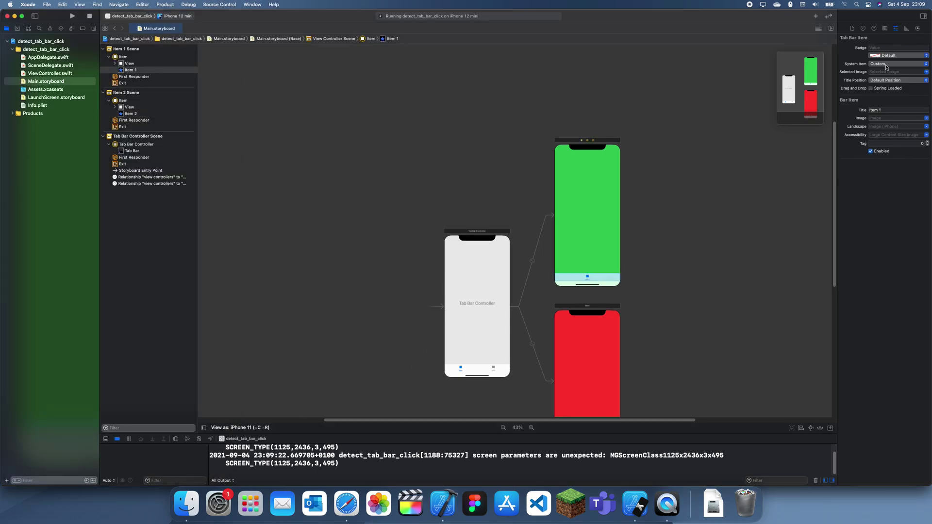
click(927, 72)
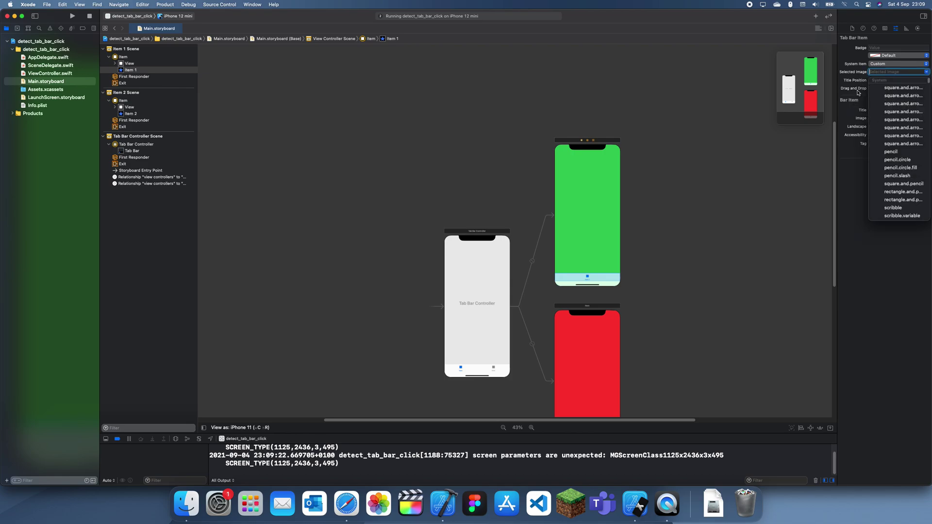
click(927, 72)
click(926, 118)
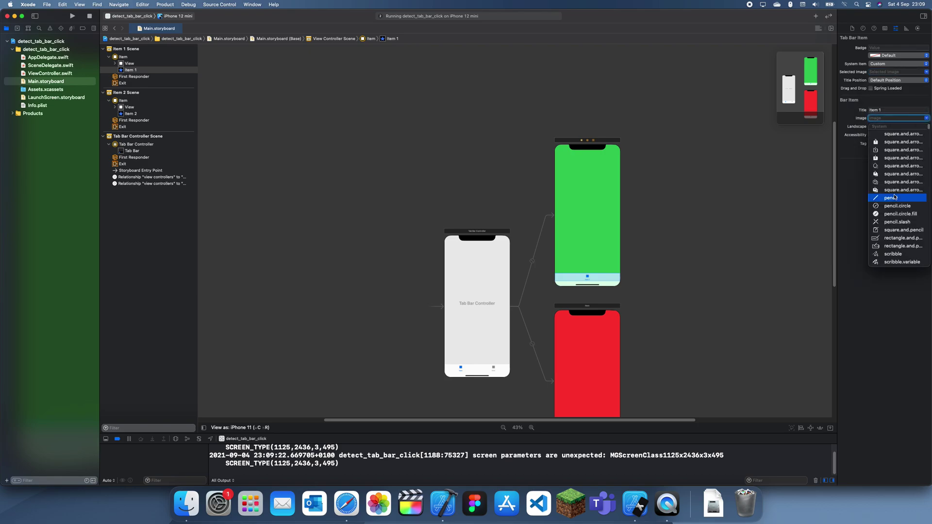
click(892, 197)
scroll(738, 183, down, 3)
scroll(724, 192, down, 2)
Set the Item 2 tab item's image to the trash symbol.
click(595, 347)
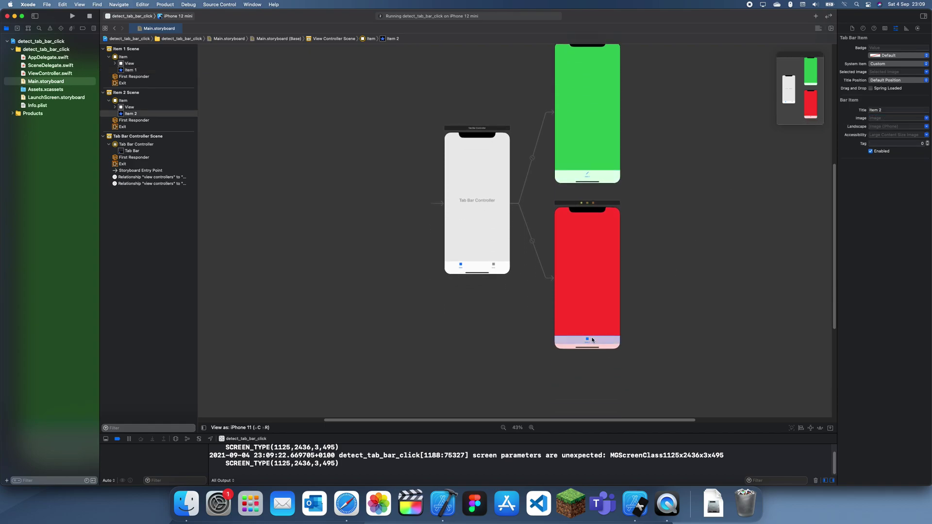
click(927, 118)
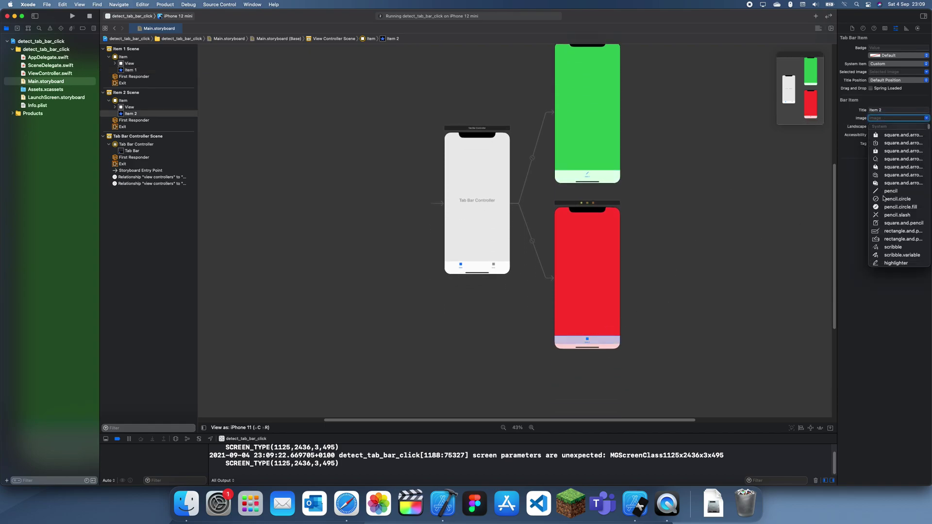
scroll(889, 175, down, 3)
scroll(885, 193, down, 3)
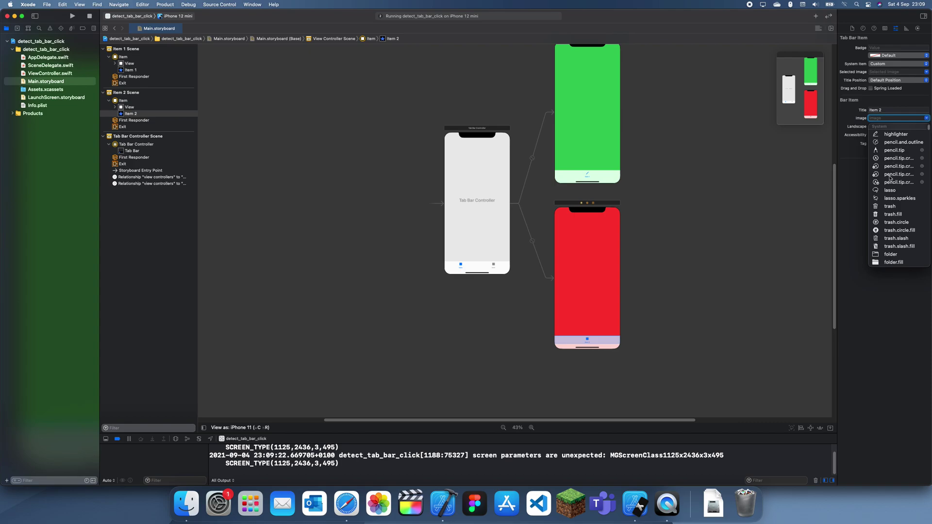
click(889, 176)
click(682, 235)
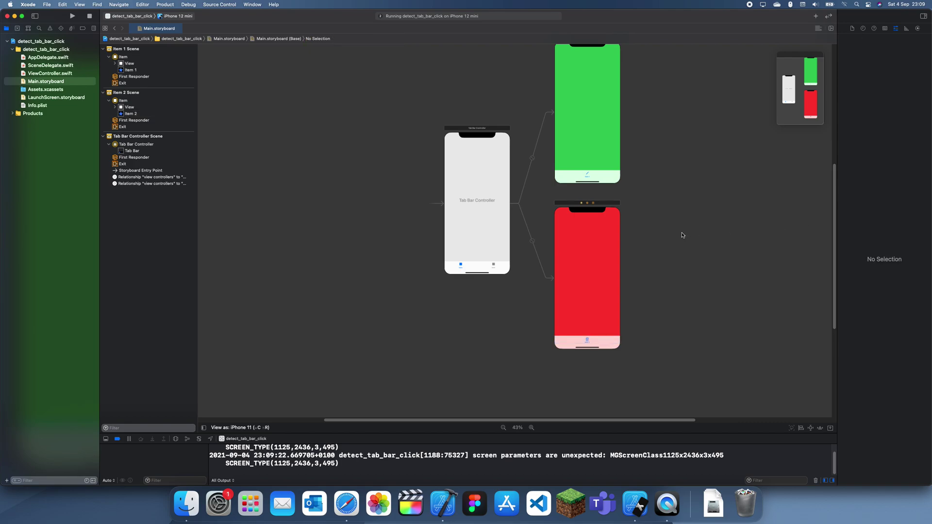
Rerun the app and switch between the pencil Item 1 and trash Item 2 tabs.
key(super+r)
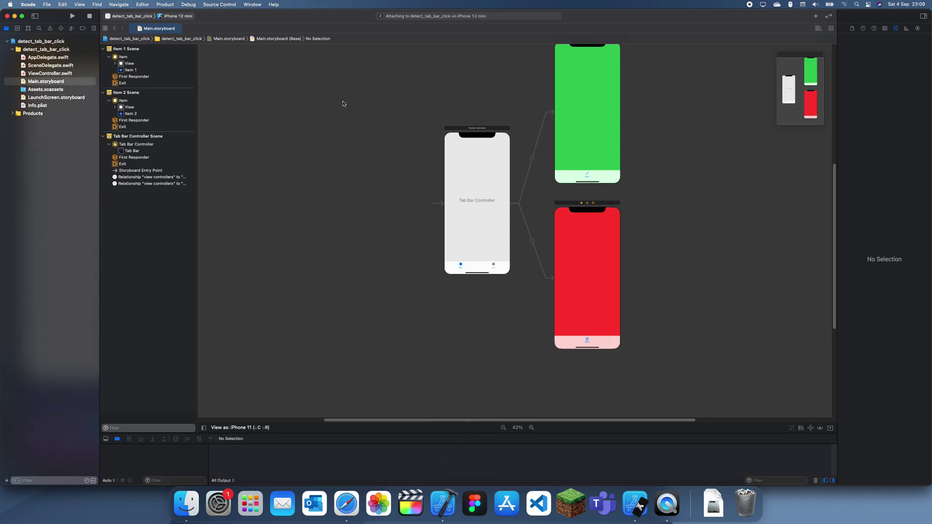
click(166, 438)
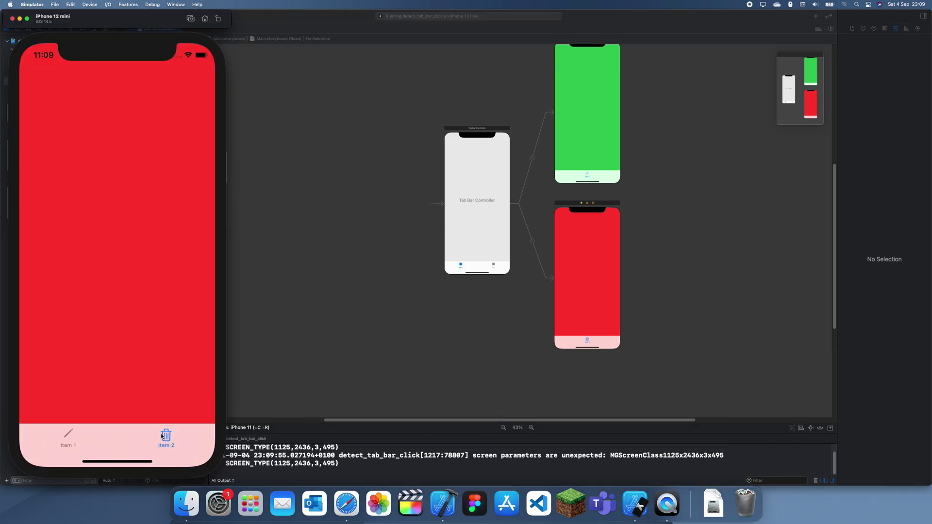
click(68, 437)
click(167, 436)
click(68, 437)
click(296, 337)
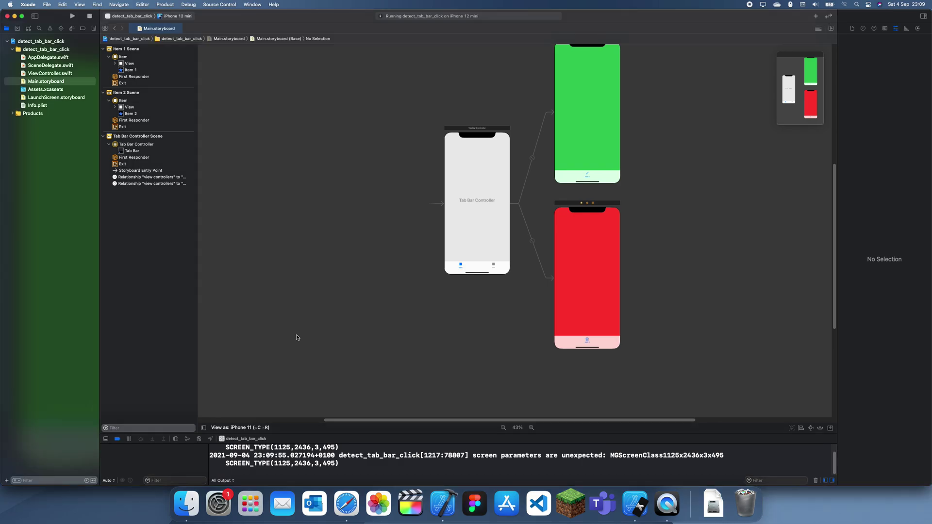
scroll(604, 191, up, 2)
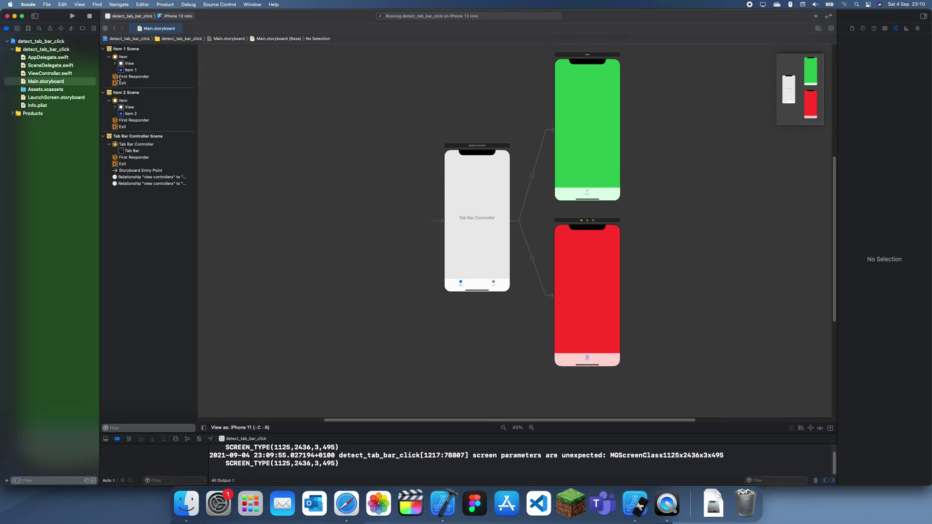
Create a Cocoa Touch Class named tabbarController that subclasses UITabBarController.
right_click(45, 74)
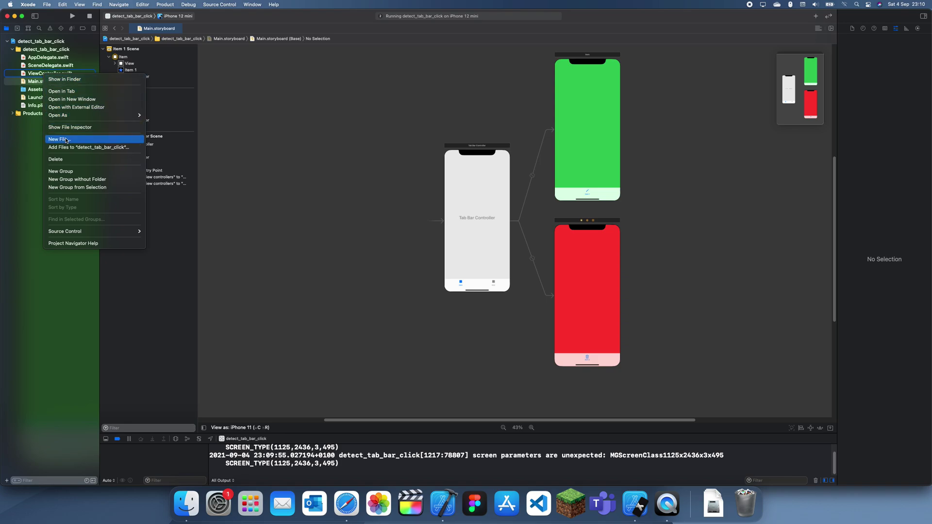
click(428, 159)
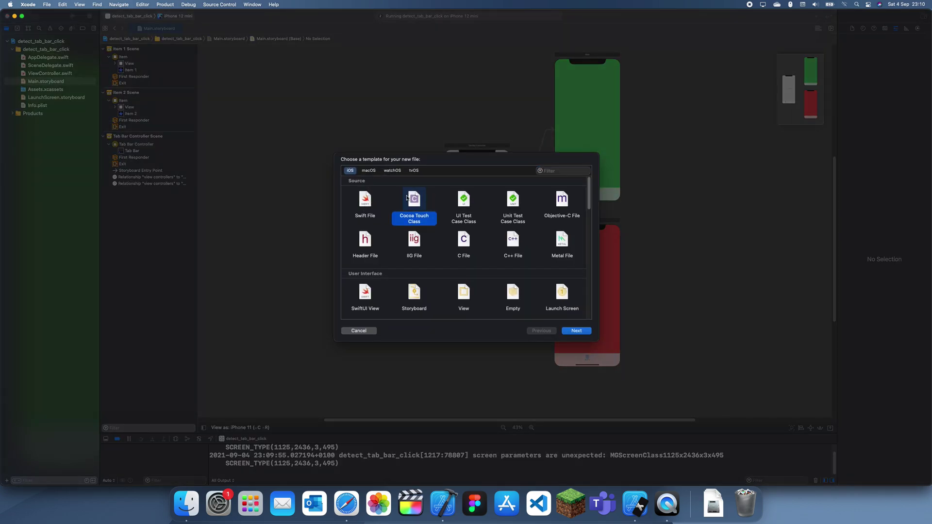
key(Return)
key(Tab)
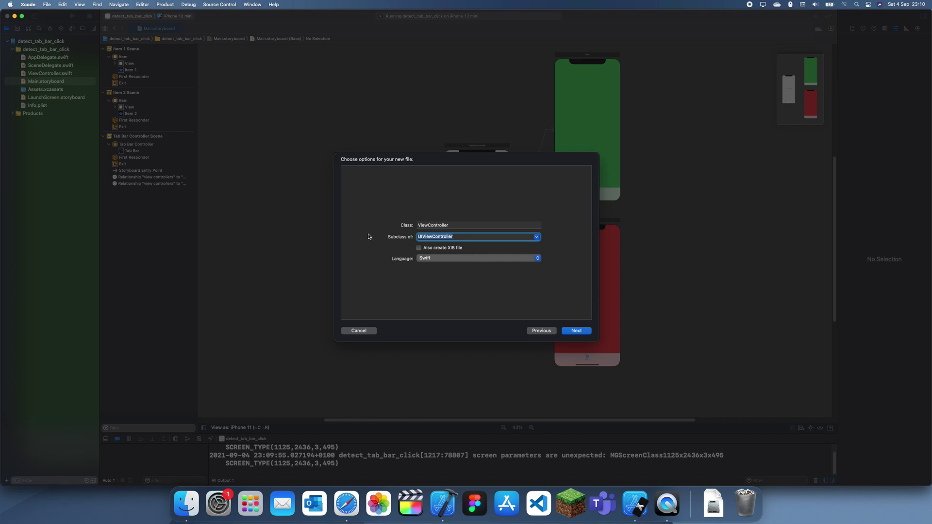
text(UIT)
text(abBarCont)
double_click(458, 224)
text(tab)
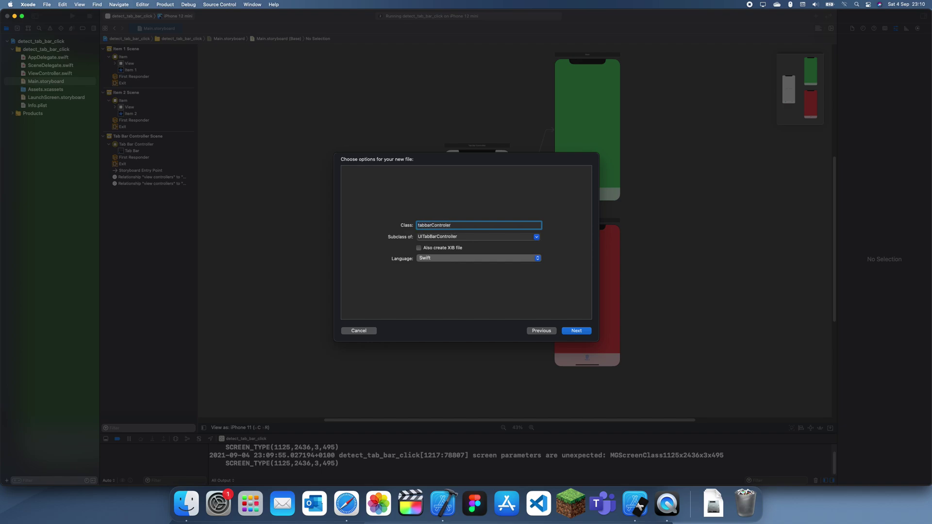
key(Return)
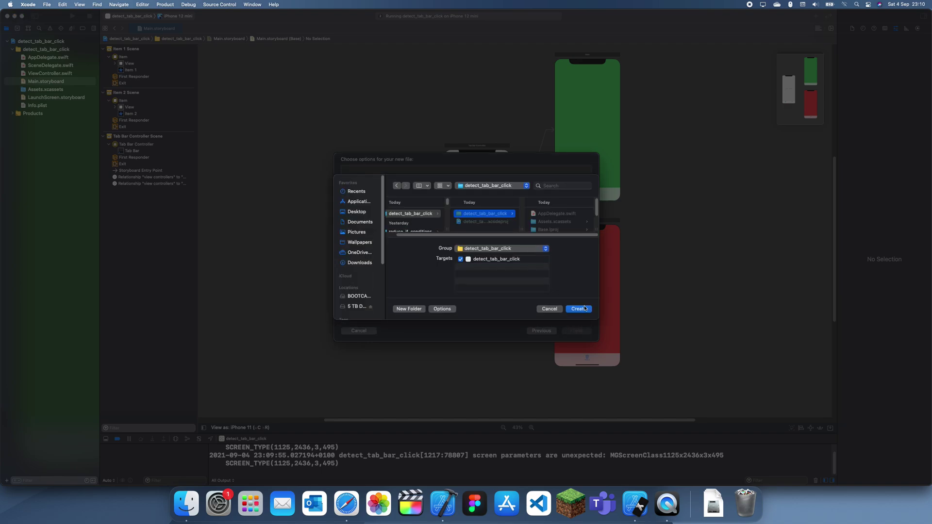
key(Escape)
key(Escape)
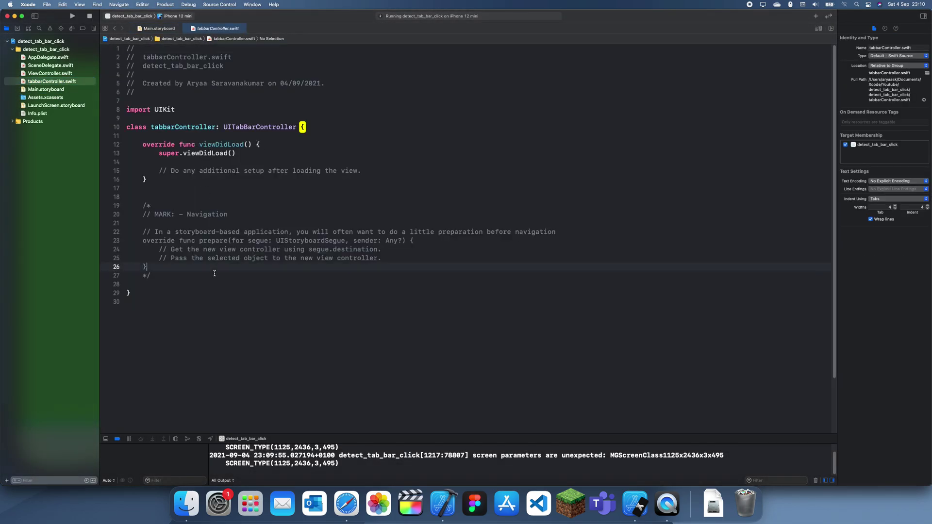
Delete the commented boilerplate and add UITabBarControllerDelegate conformance to tabbarController.
mouse_move(146, 268)
mouse_down()
mouse_move(145, 196)
mouse_move(92, 191)
mouse_up()
key(BackSpace)
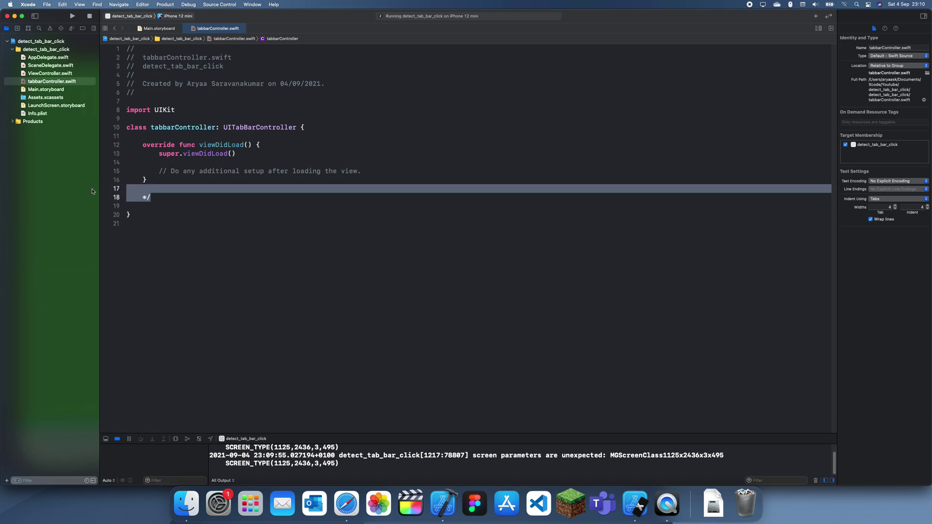
key(BackSpace)
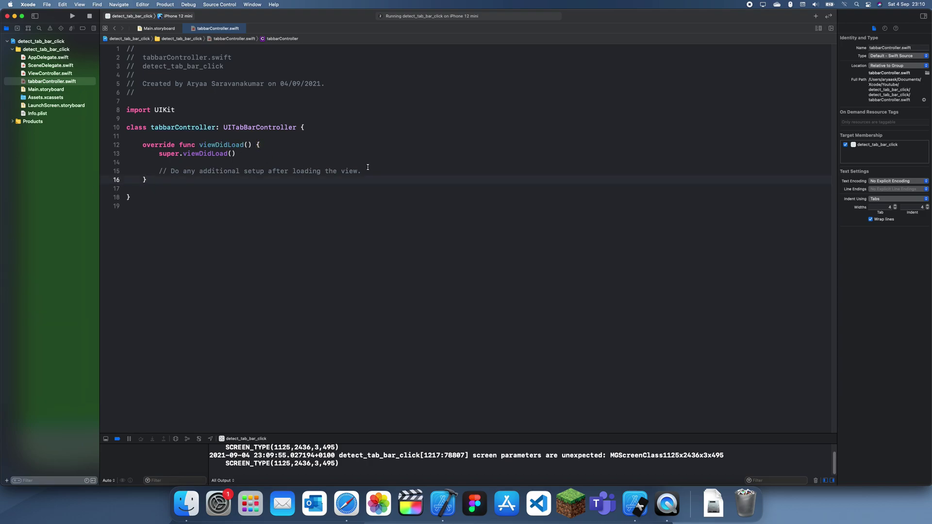
click(306, 127)
text(, )
text(UITab)
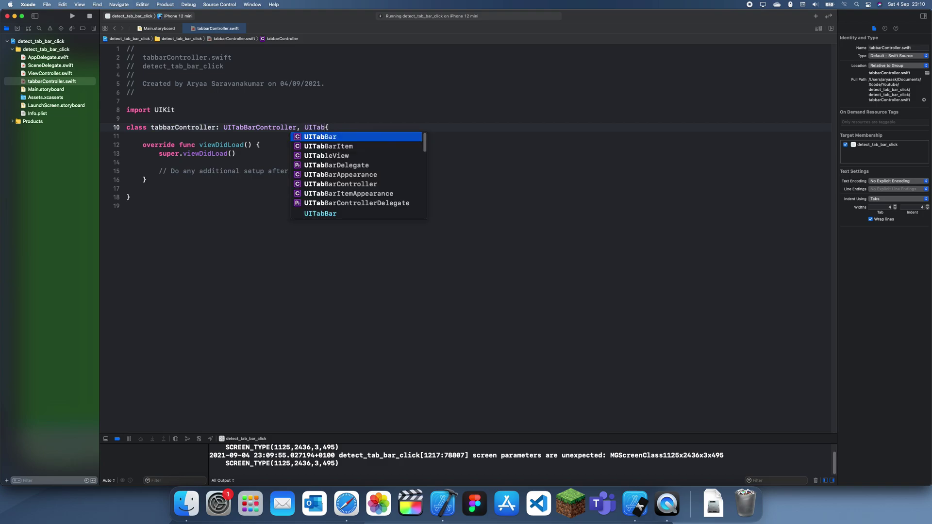
text(BarContr)
key(Down)
key(Return)
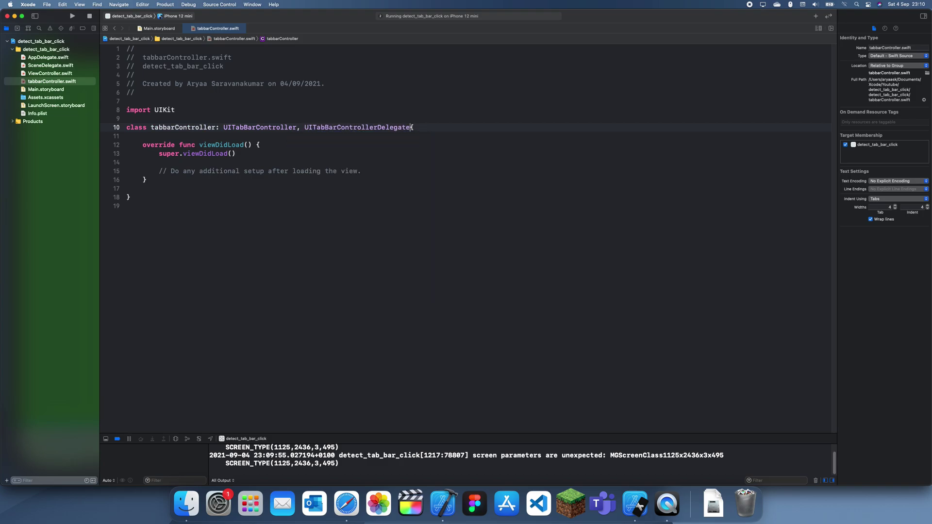
Replace the viewDidLoad setup comment with self.delegate = self, then reopen Main.storyboard.
key(Down)
key(Down)
key(Down)
key(Down)
key(cmd+shift+Left)
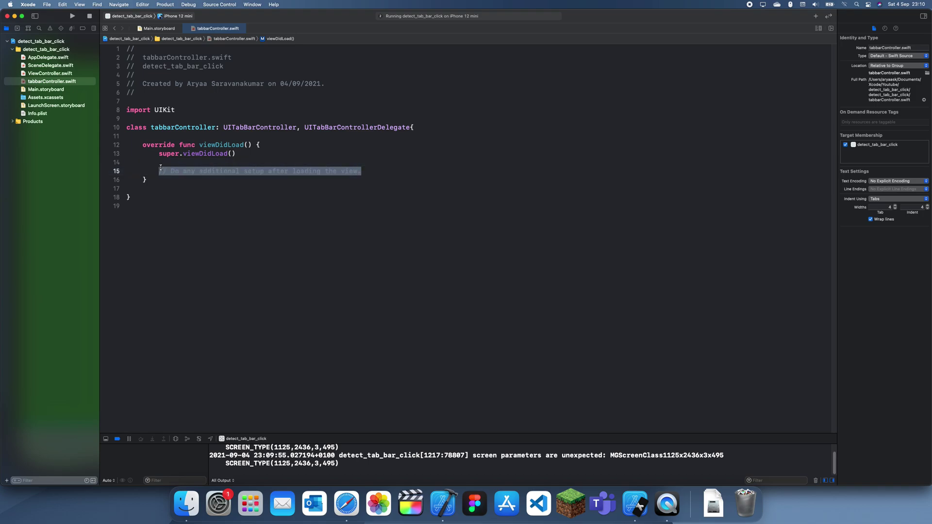
key(BackSpace)
key(Return)
key(Up)
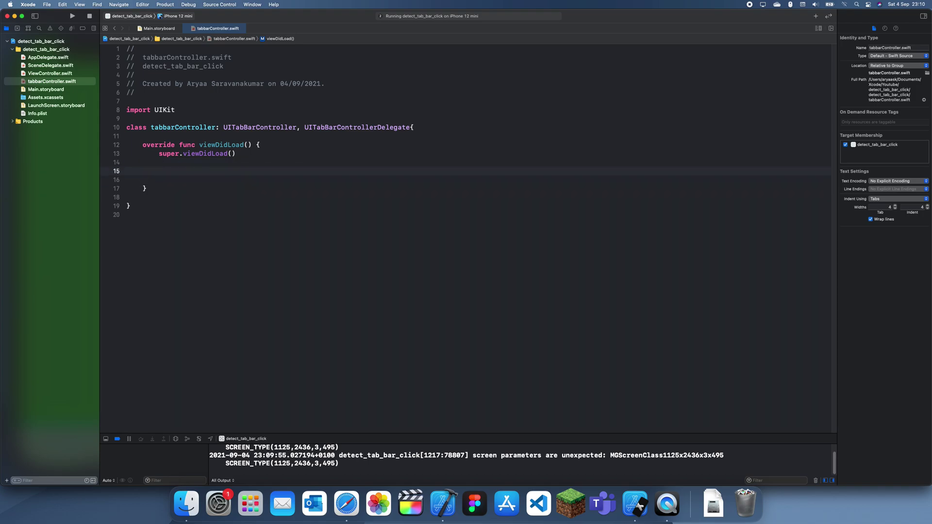
text(self.delegate = sel)
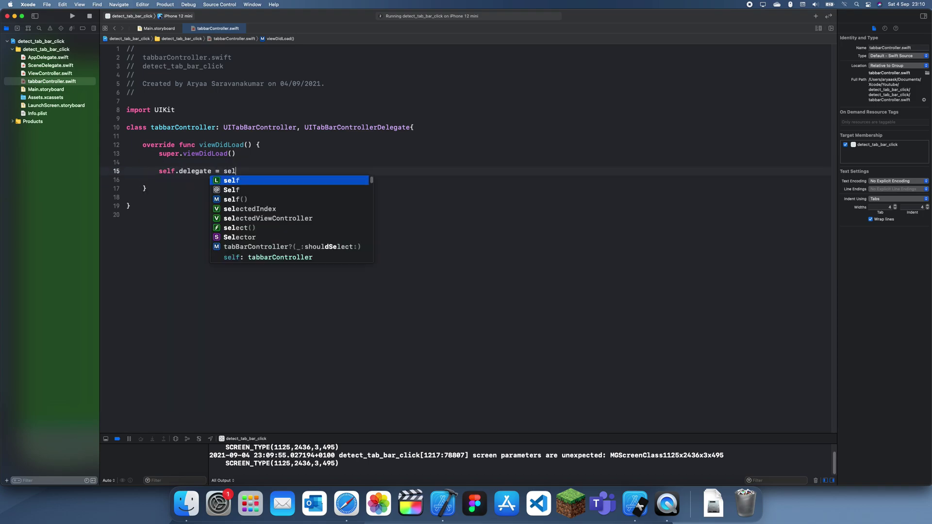
key(Return)
click(51, 73)
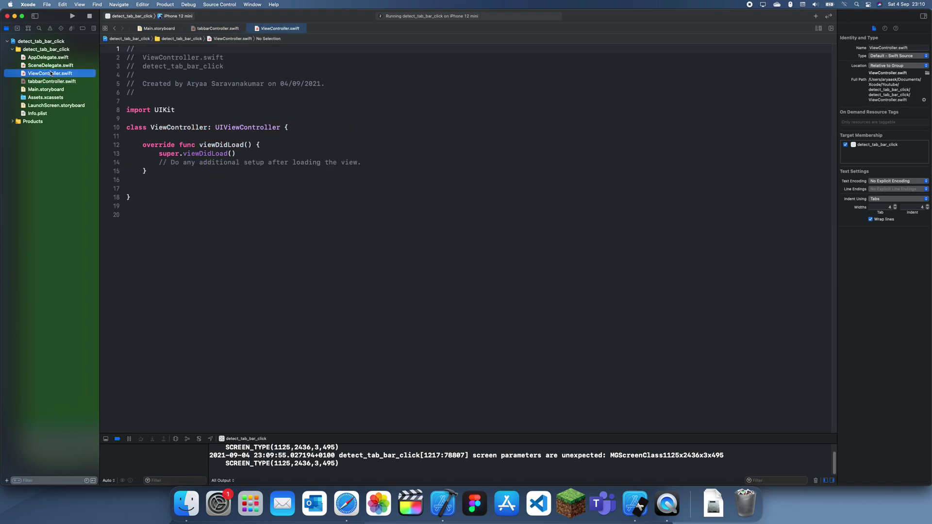
click(45, 80)
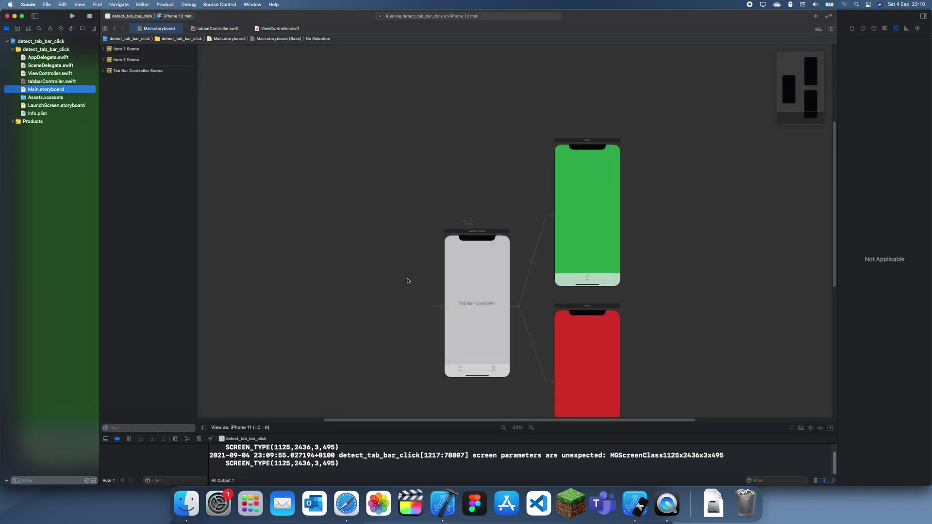
Set the Tab Bar Controller's Custom Class to tabbarController, then reopen tabbarController.swift.
click(481, 362)
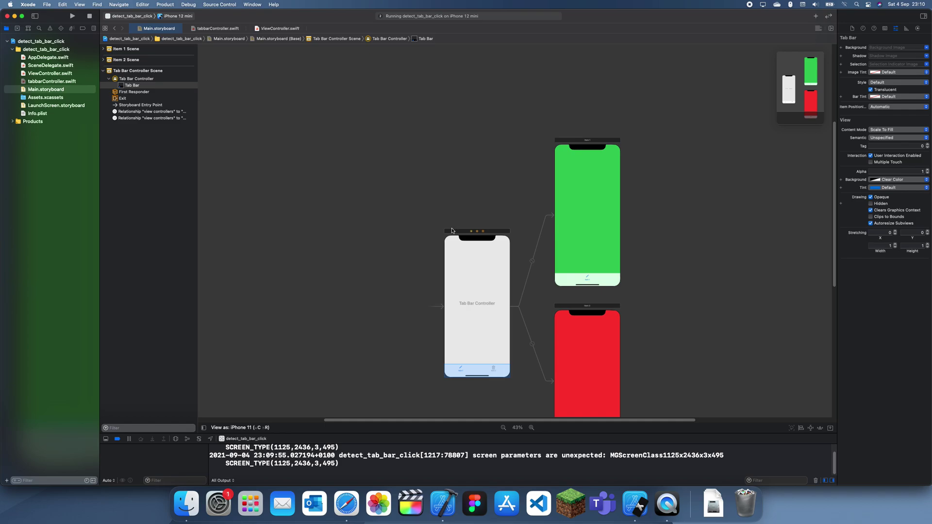
click(472, 231)
click(885, 29)
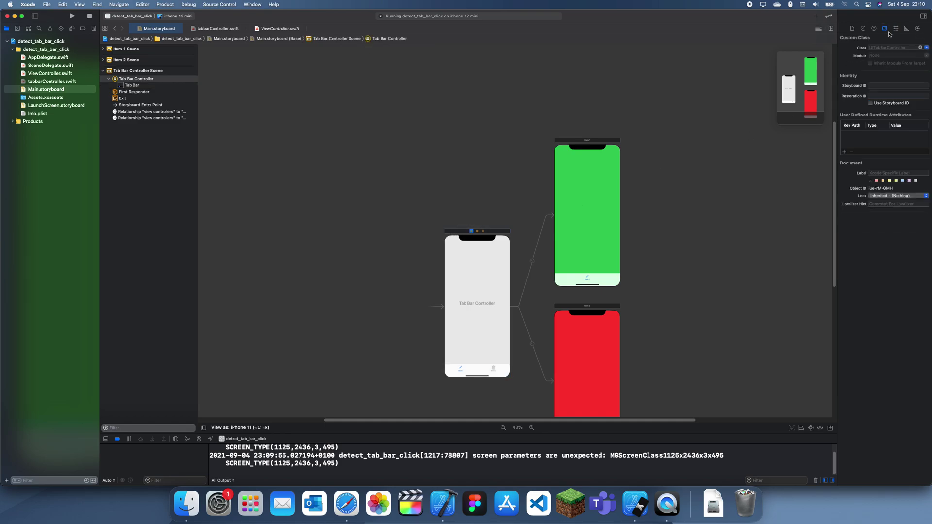
click(898, 47)
text(tabbarController)
click(453, 172)
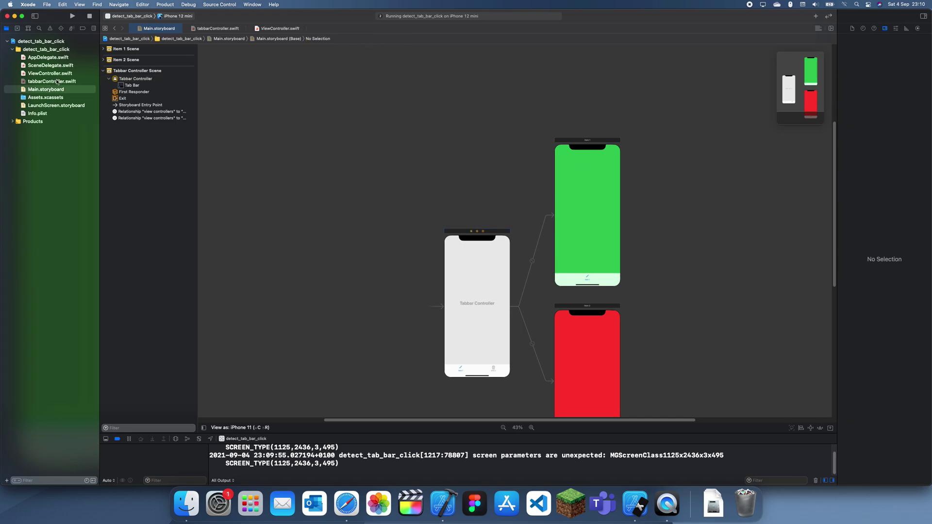
click(77, 84)
Add tabBarController(_:didSelect:) below viewDidLoad, printing "One of the items has been clicked".
click(197, 190)
key(Return)
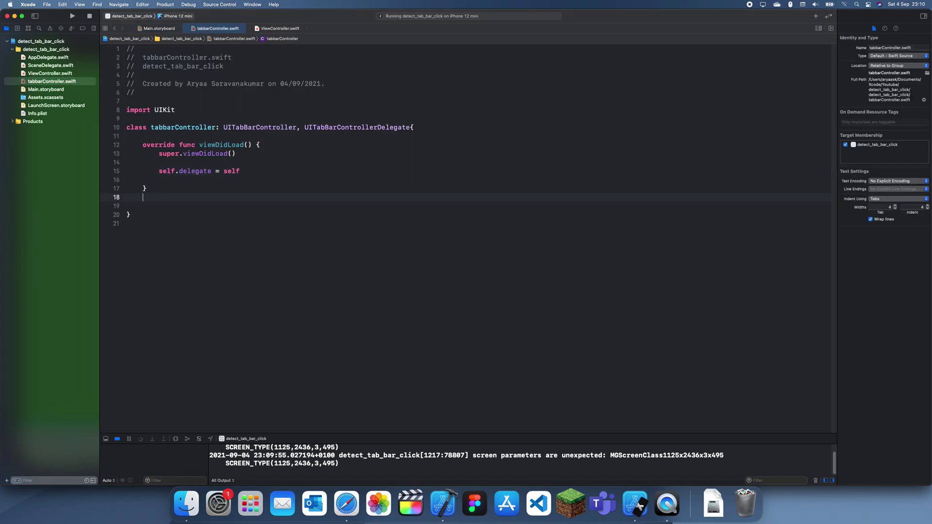
key(Return)
text(didSele)
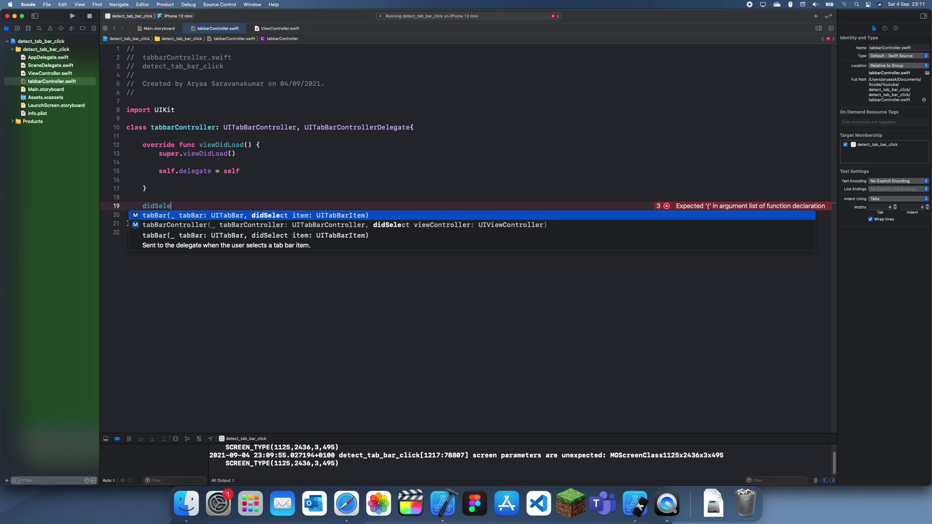
key(Down)
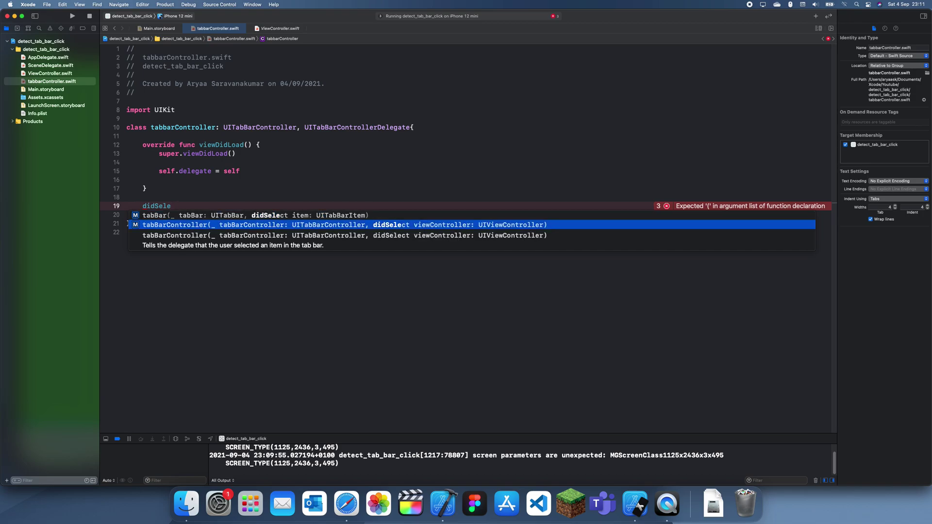
key(Return)
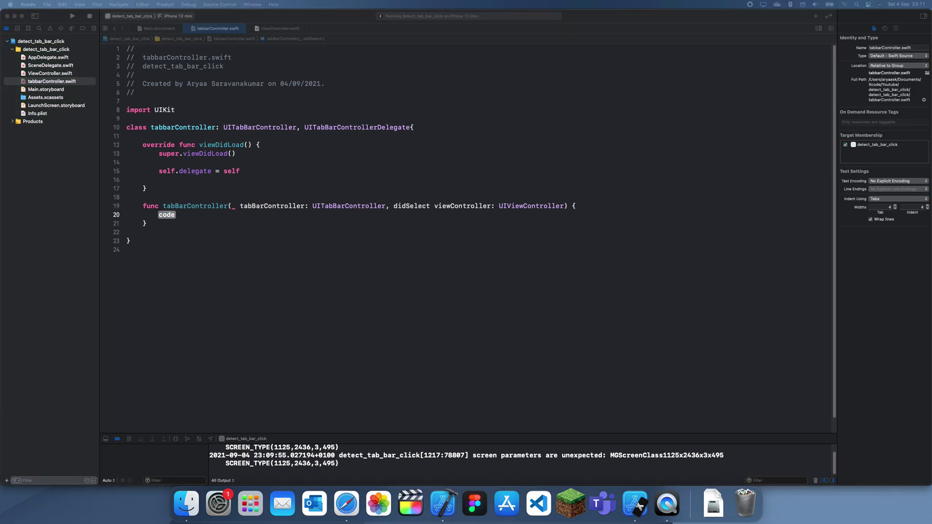
click(166, 215)
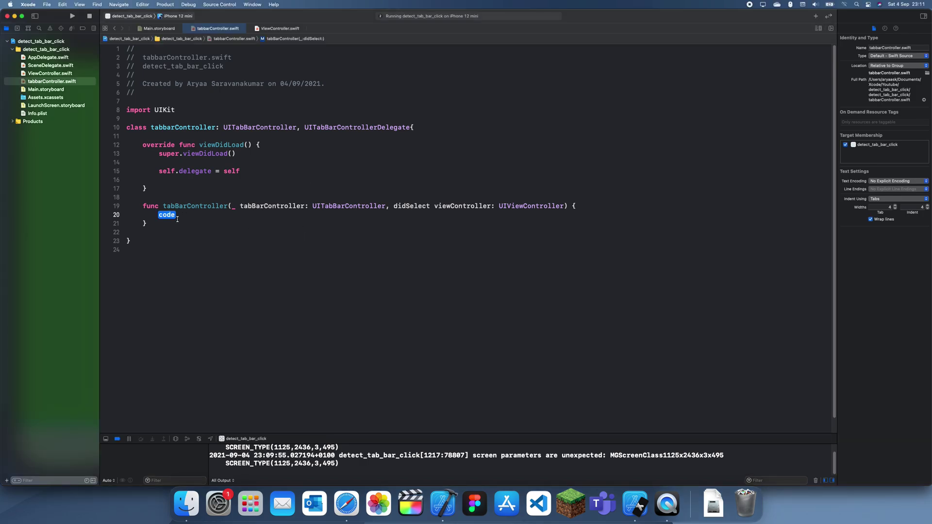
text(print)
key(Return)
text(:)
key(BackSpace)
text(")
text(One of t)
text(he items has been)
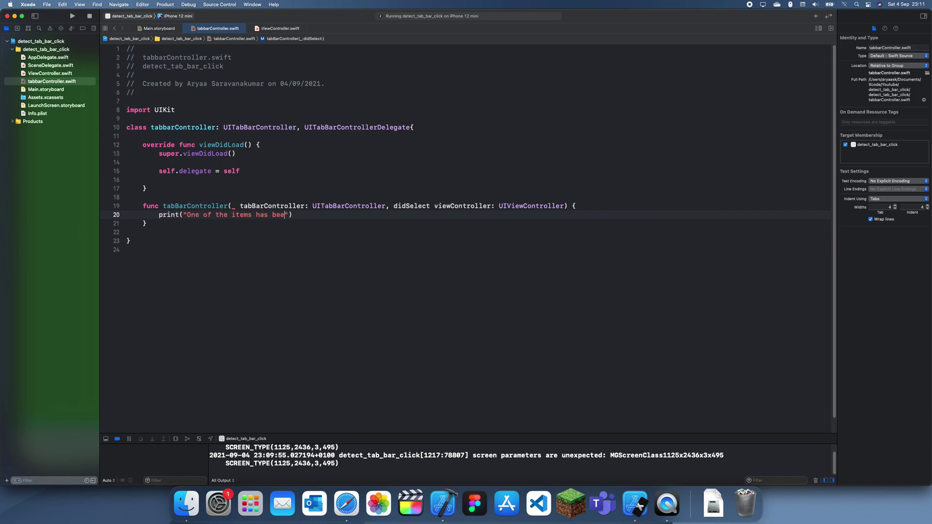
text( clickecx)
Run the app, tap both tabs, and find "One of the items has been clicked" in the console.
key(super+r)
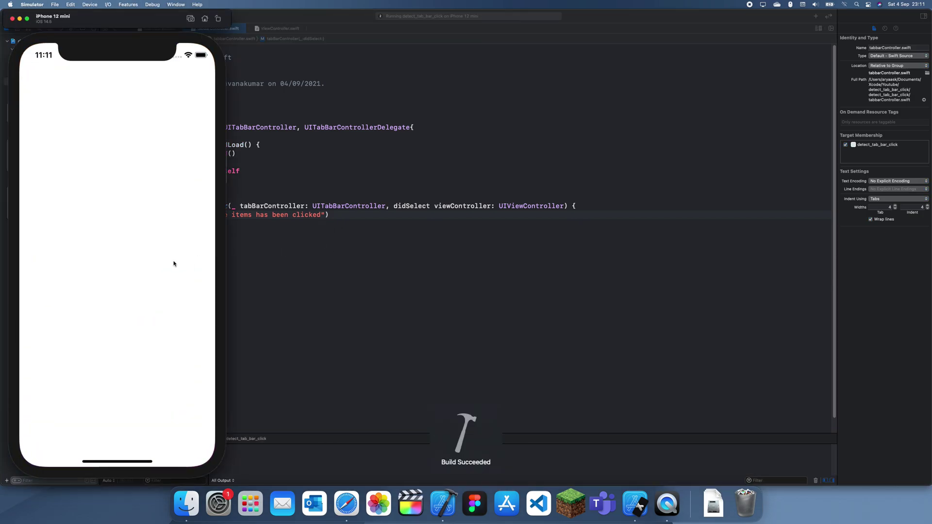
click(176, 433)
click(98, 435)
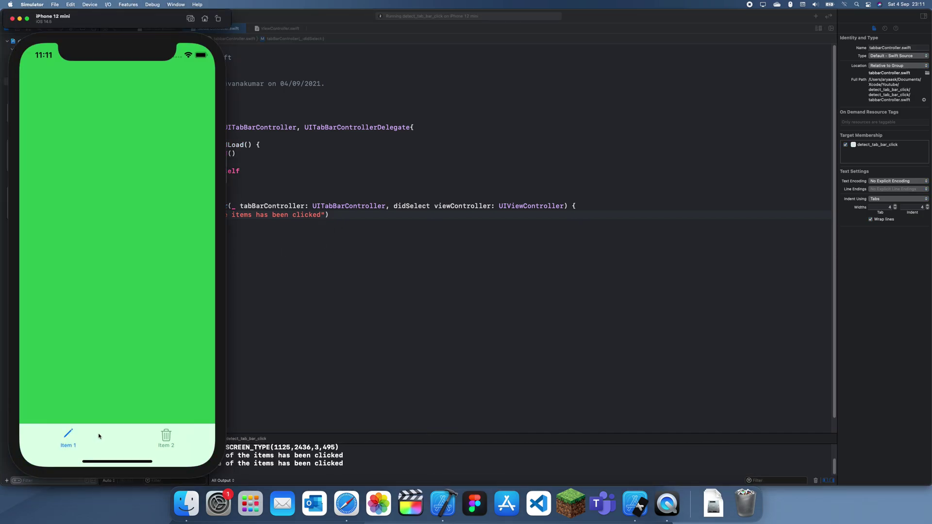
click(294, 463)
drag(294, 464, 338, 464)
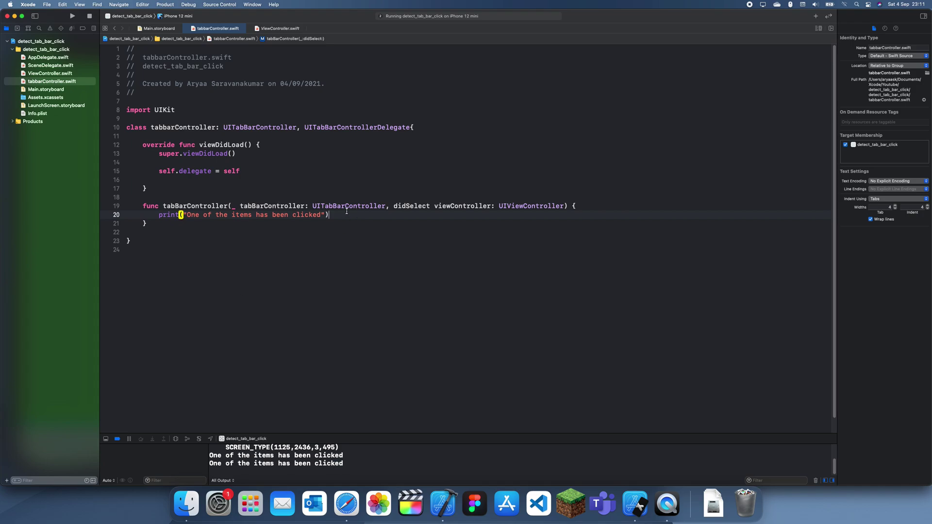
Replace the print with selectedIndex = tabBarController.viewControllers firstIndex(of: viewController)!
drag(346, 214, 153, 214)
key(BackSpace)
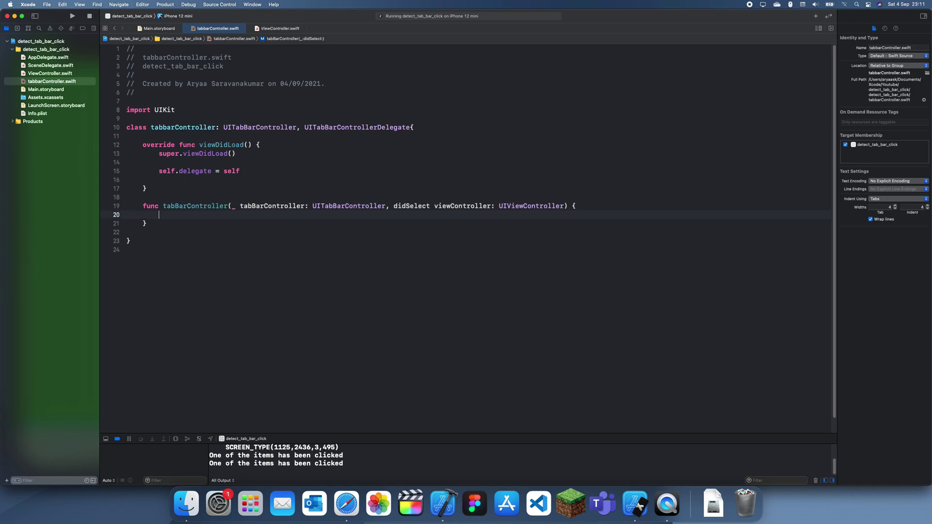
key(Return)
key(Return)
text(let selectedIn)
text(dex = )
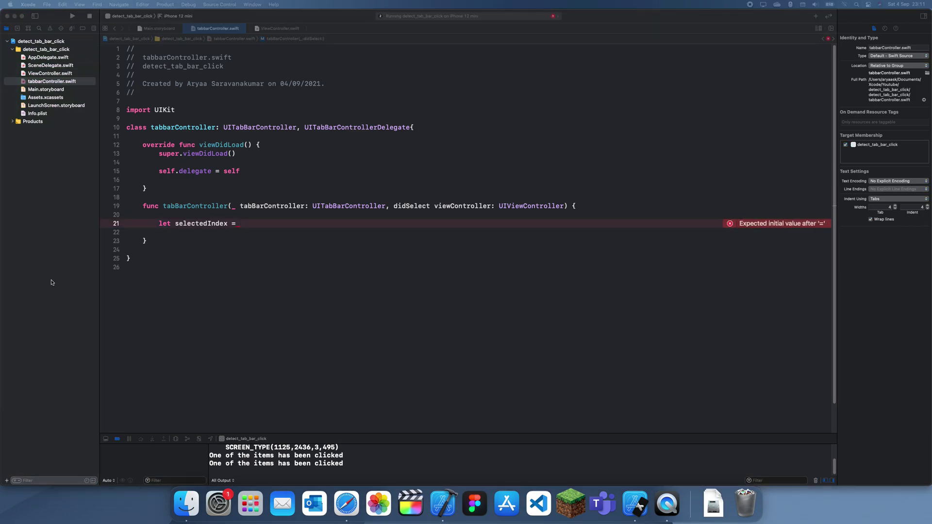
text(tab)
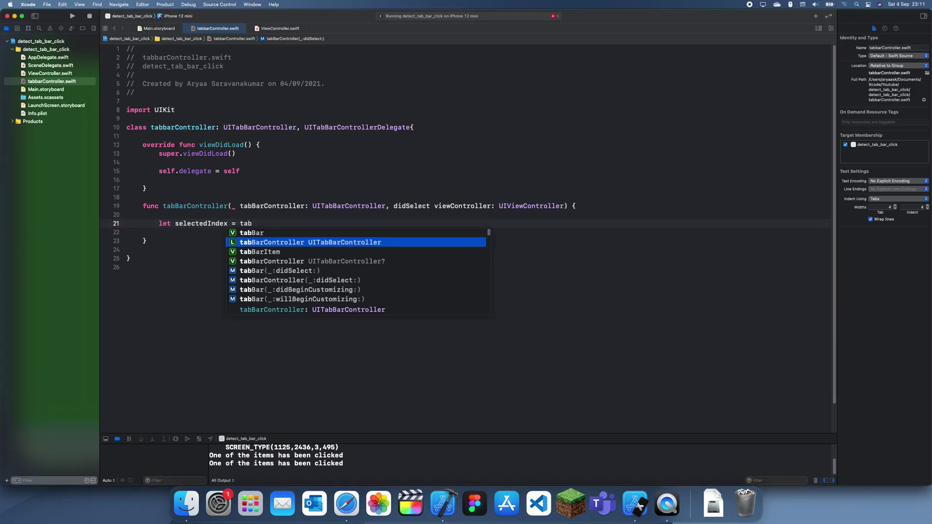
key(Return)
text(.v)
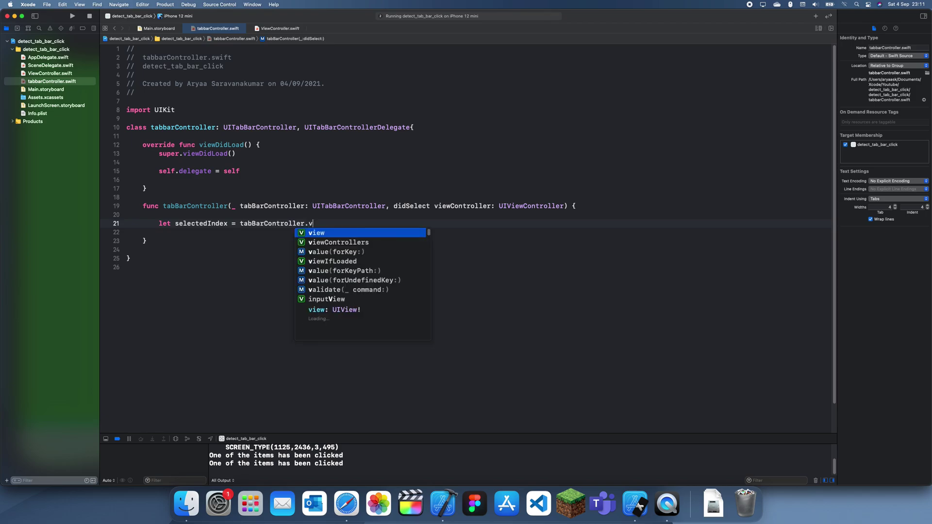
text(iewCo)
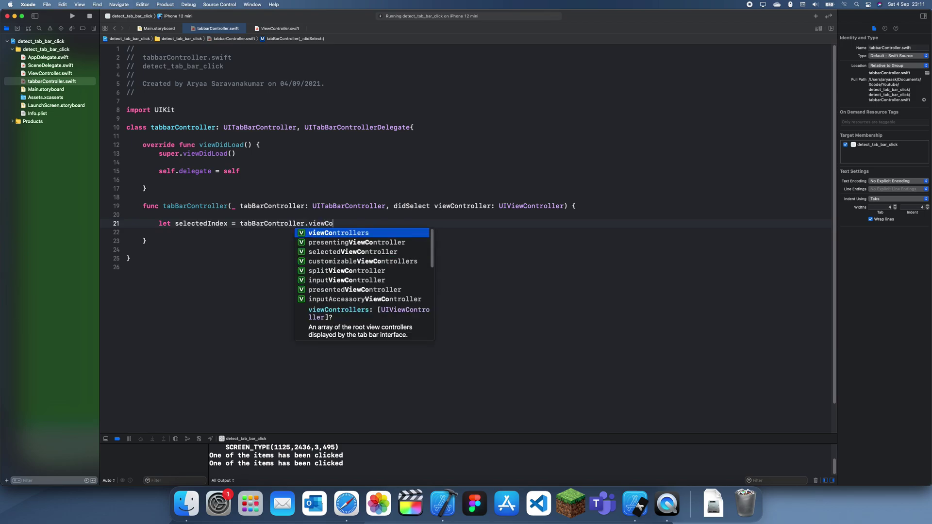
key(Return)
text(?.)
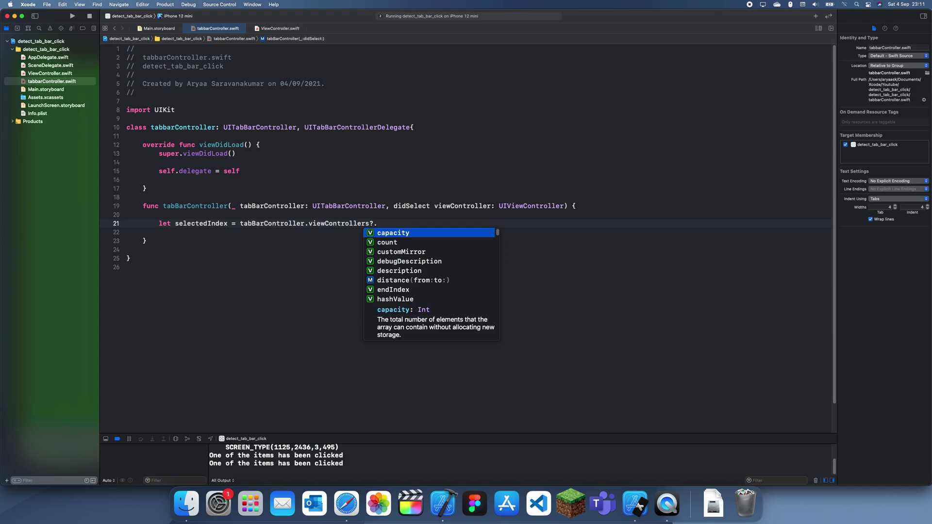
text(firstIn)
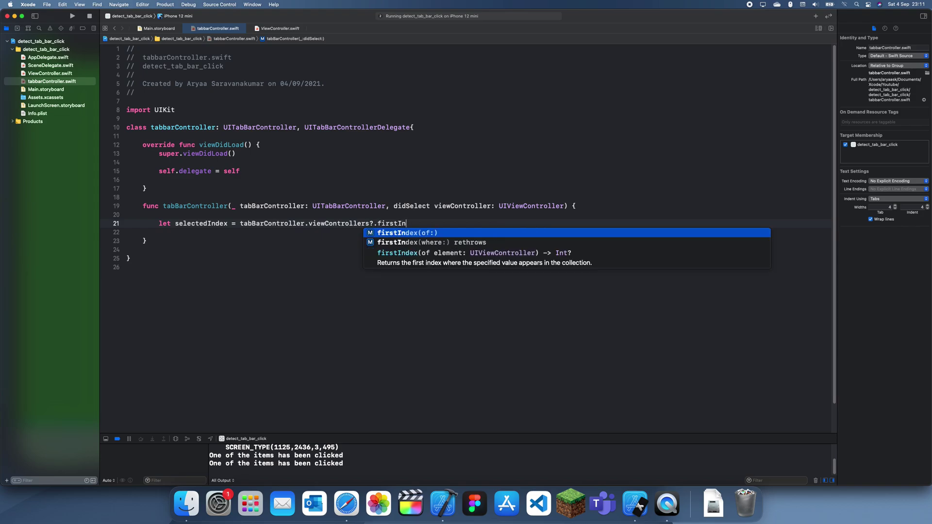
key(Return)
text(view)
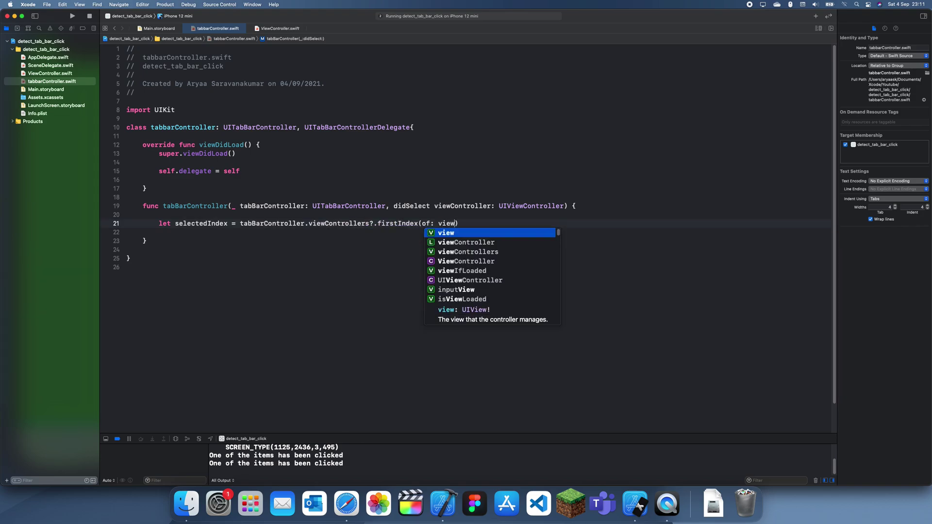
key(Down)
key(Return)
key(Right)
text(!)
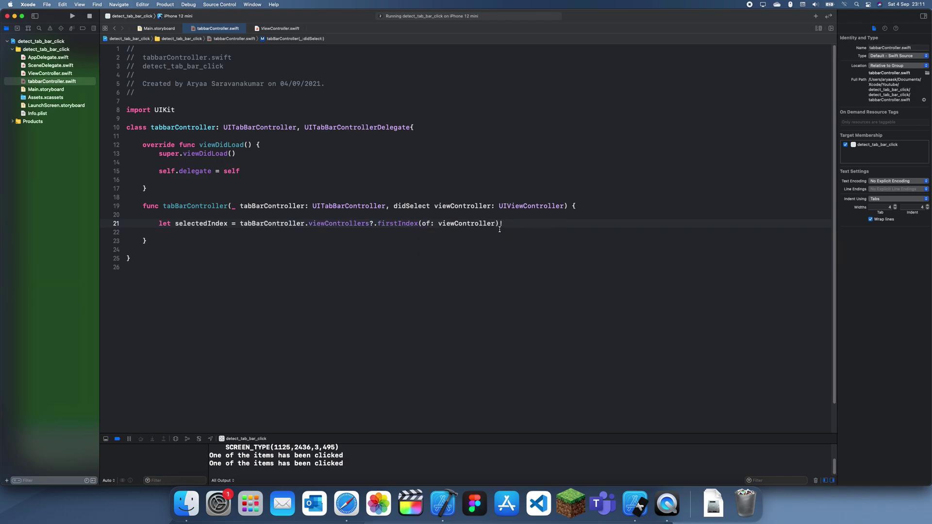
key(Return)
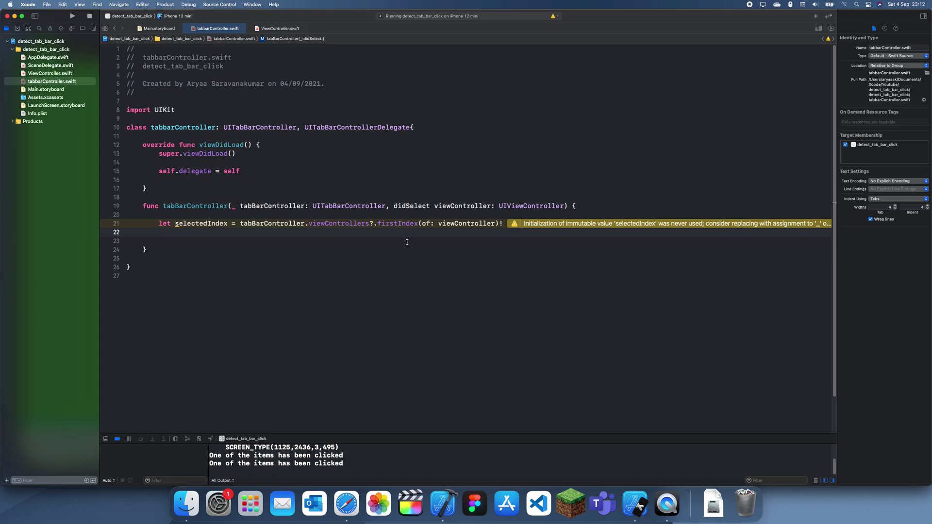
After checking the storyboard tab bar, add print(selectedIndex) and run the app.
click(48, 90)
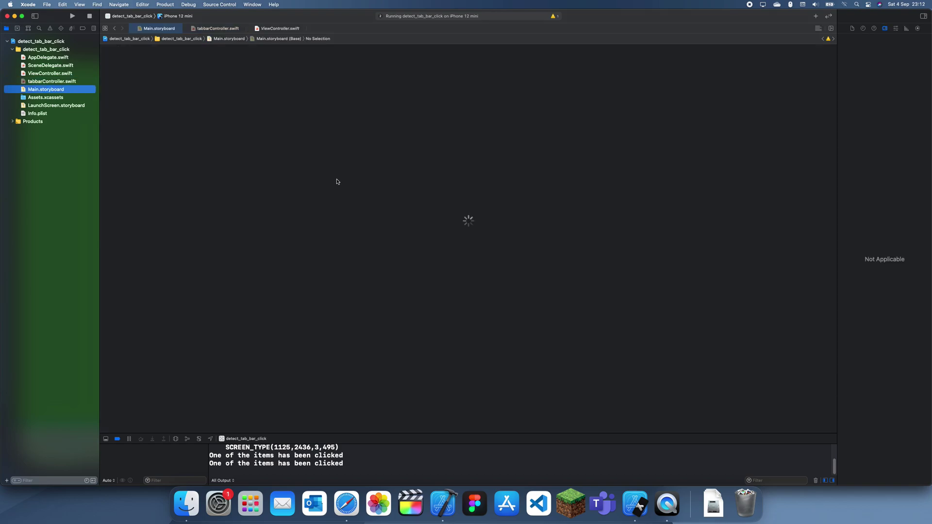
click(462, 385)
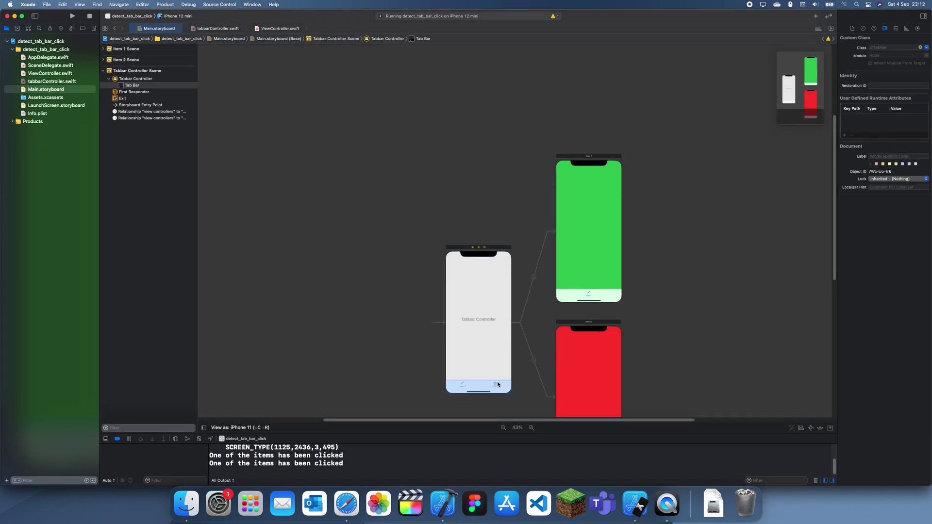
click(59, 81)
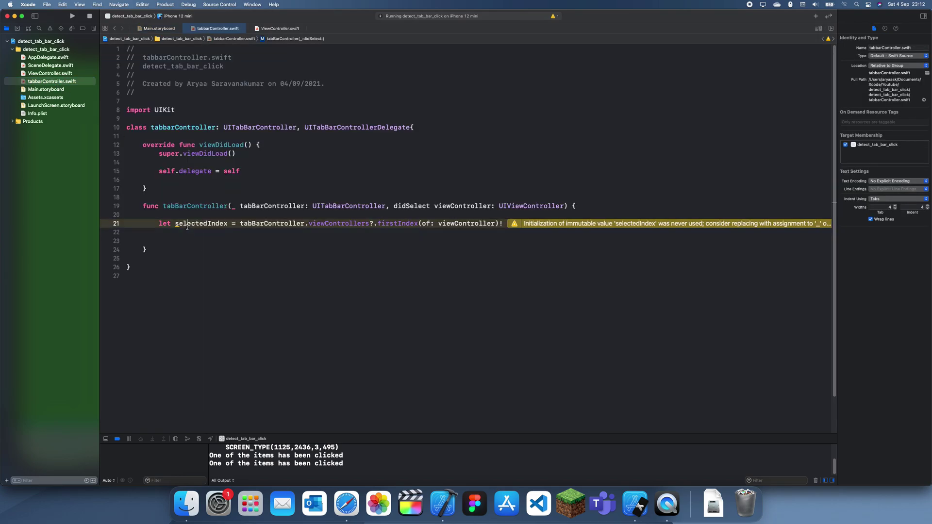
click(185, 237)
key(BackSpace)
key(Return)
text(pri)
key(Return)
text(se)
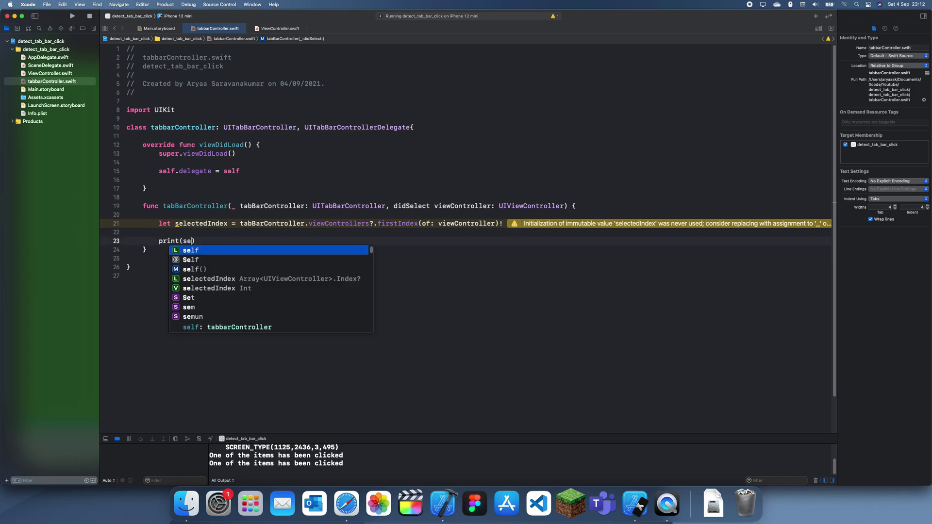
text(le)
key(Return)
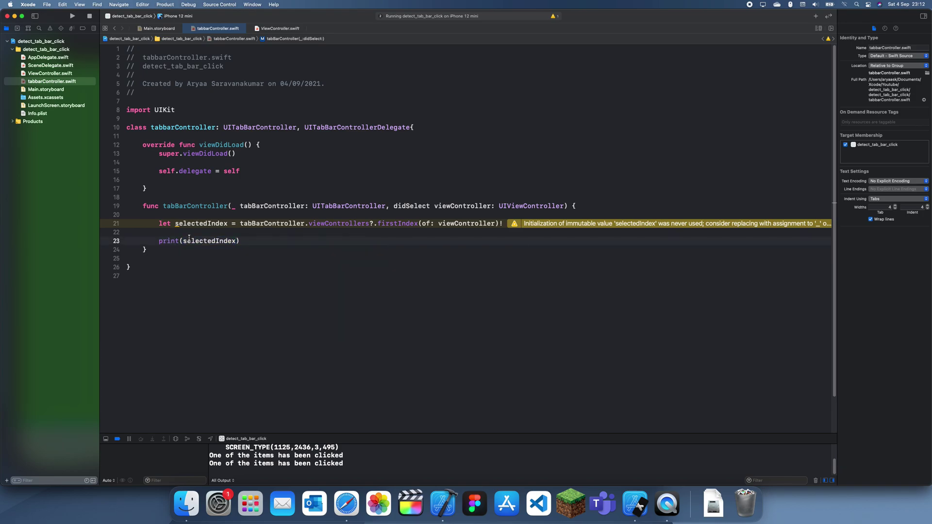
key(super+r)
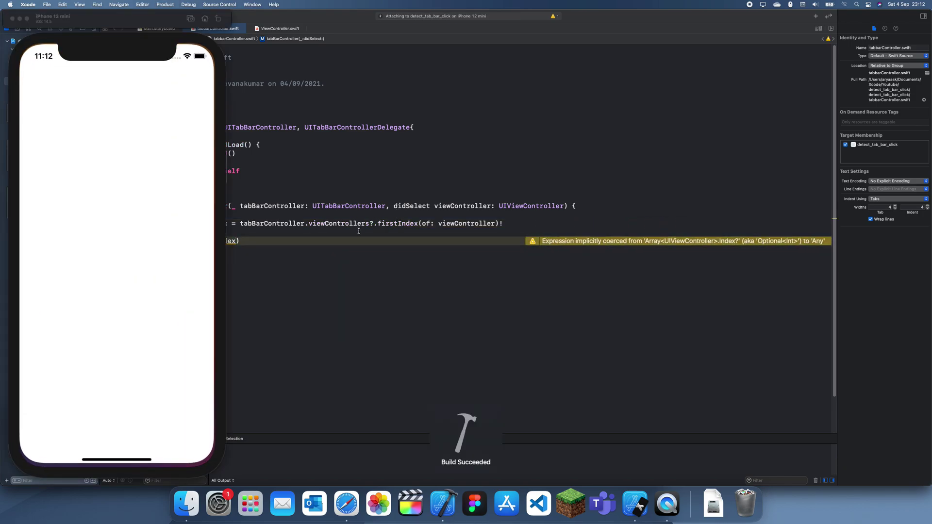
Tap the red tab then the green tab, logging Optional(1) and Optional(0).
click(159, 433)
click(296, 470)
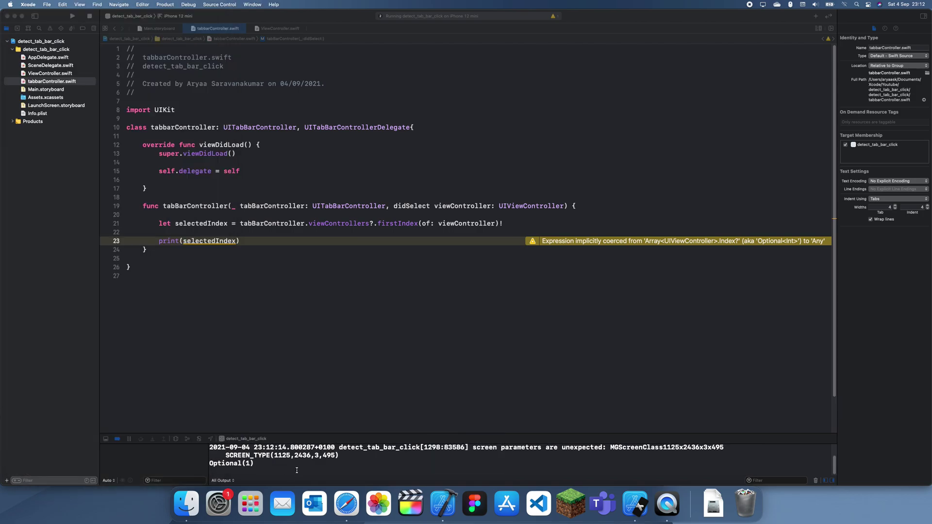
click(641, 516)
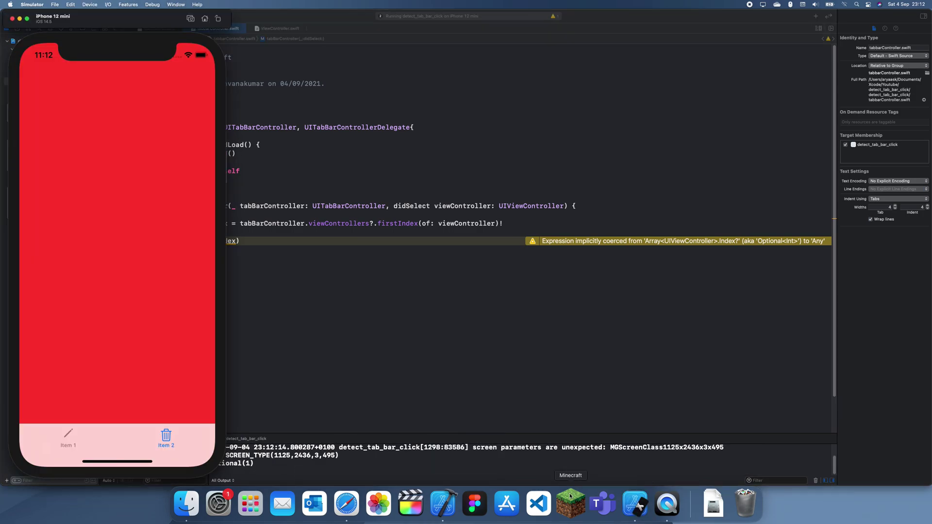
click(62, 436)
Back in the editor, select the print(selectedIndex) statement.
click(262, 303)
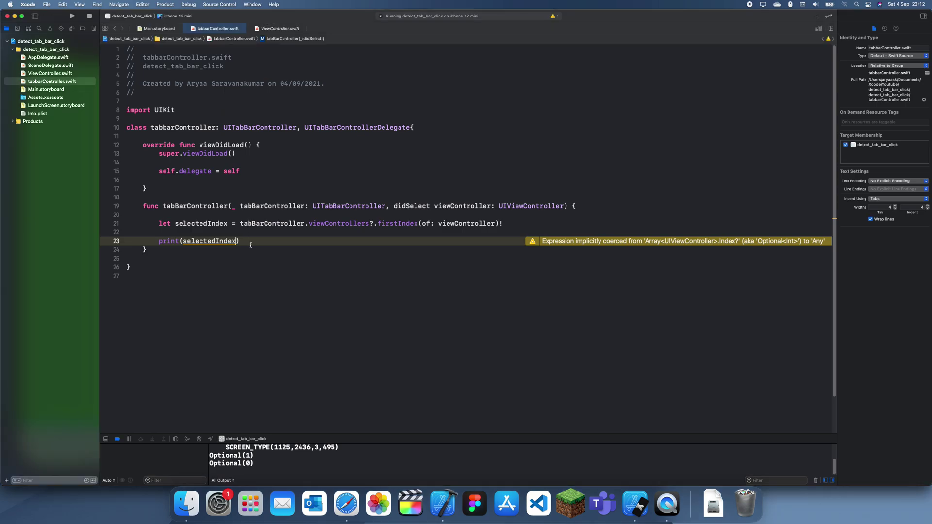
click(247, 241)
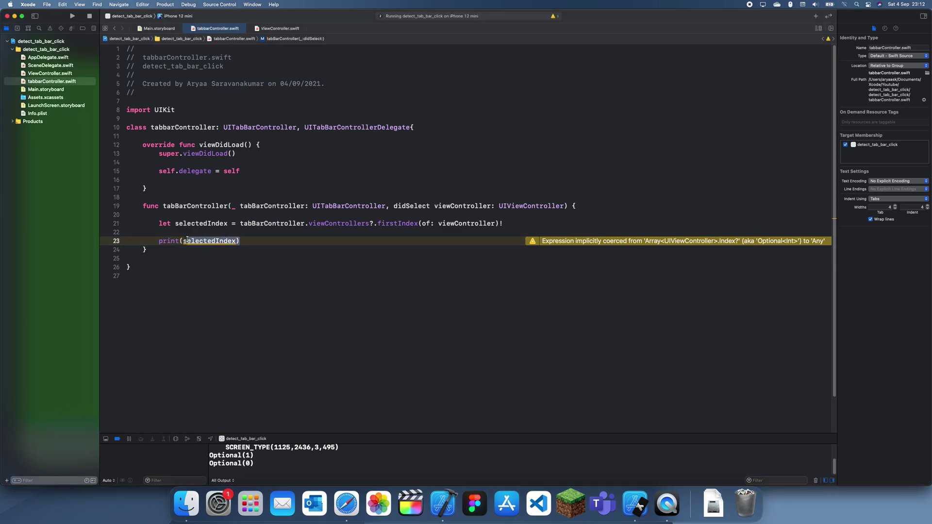
click(214, 241)
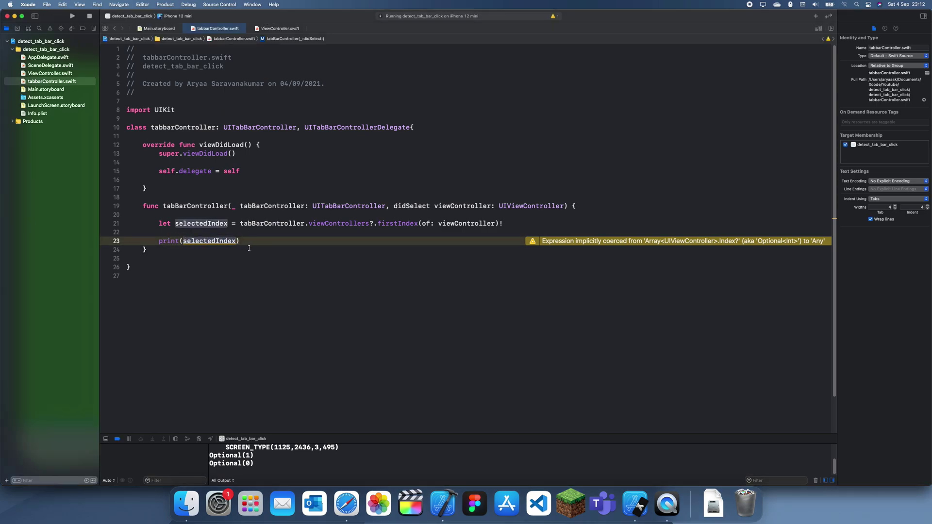
drag(241, 242, 160, 241)
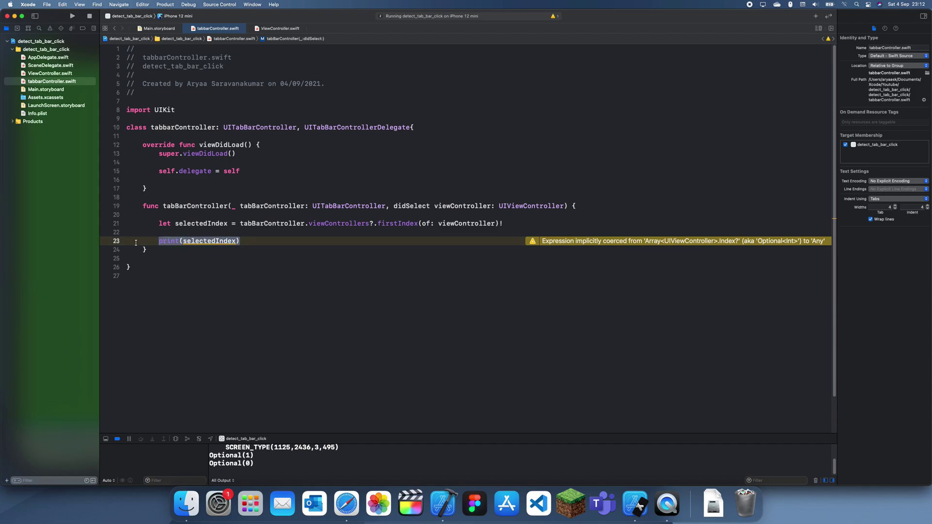
text(if selecte)
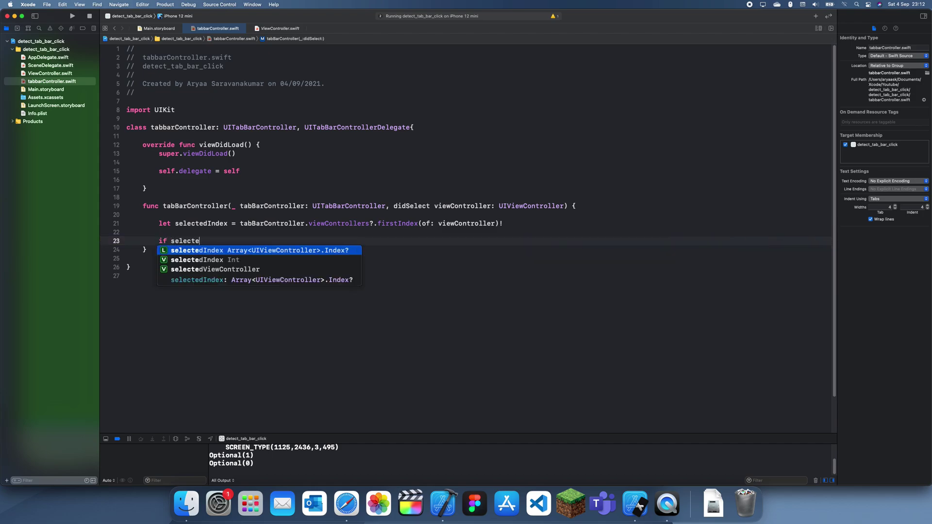
text(dIndex)
Start an if selectedIndex == 0 block printing "The screen is green".
key(BackSpace)
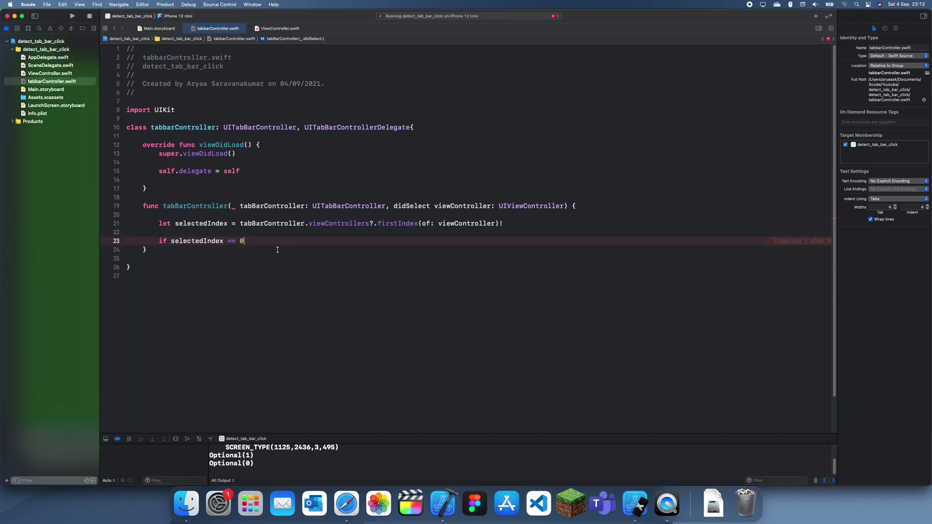
text({)
key(BackSpace)
key(Return)
text({)
key(Return)
text(print)
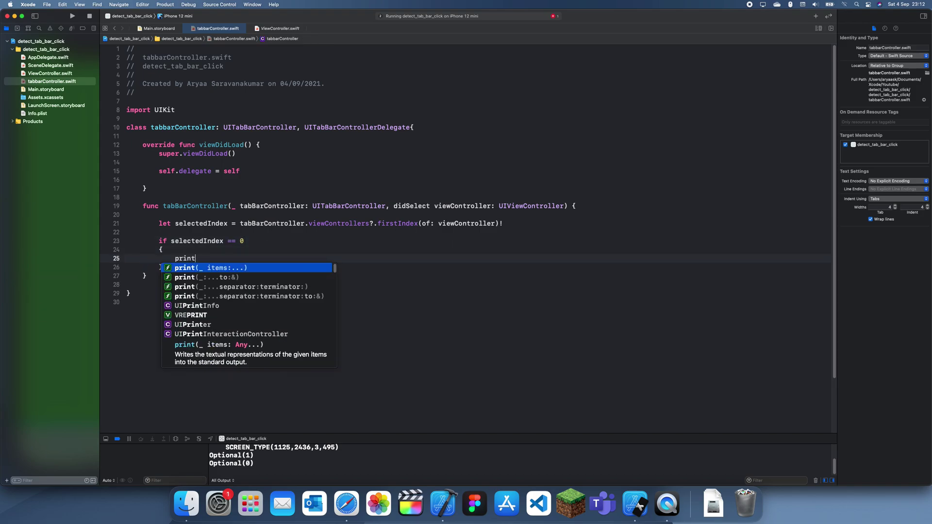
text(("The scr)
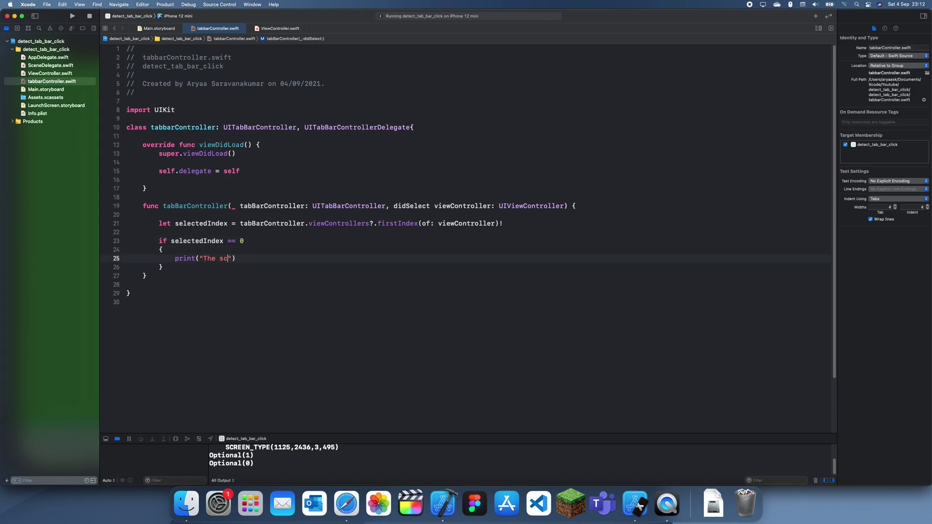
text(een is green)
Add an else branch printing "The screen is red" and rebuild the app.
key(Down)
key(Return)
text(else)
key(Return)
key(Return)
text({)
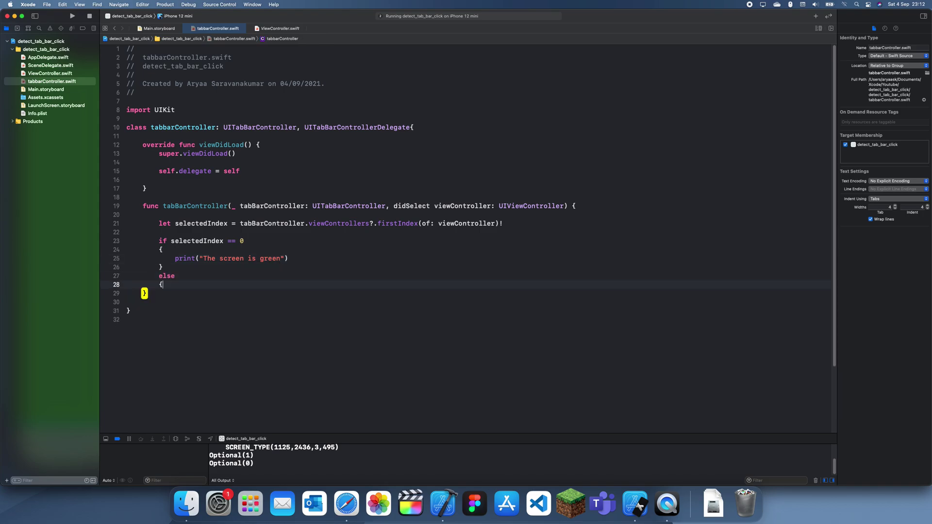
key(Return)
text(i)
key(Return)
key(BackSpace)
key(Escape)
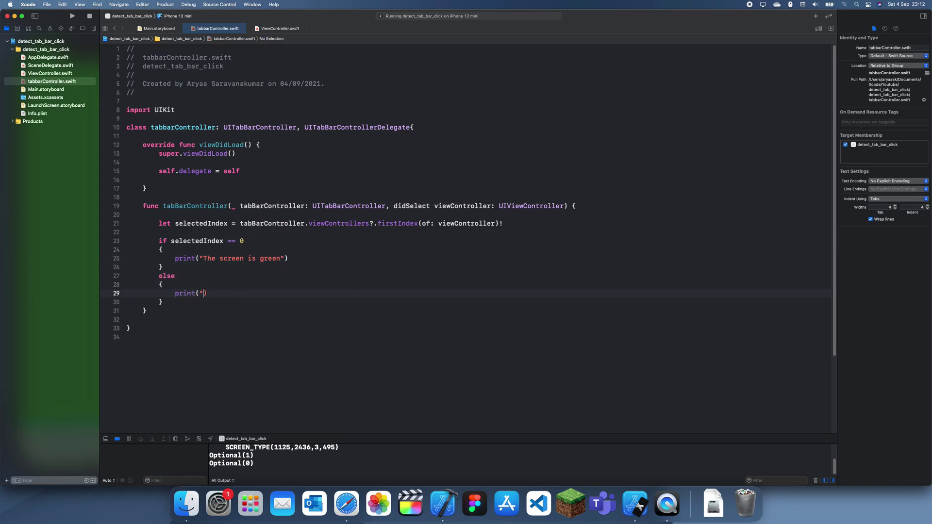
text("The screen )
text(is red")
key(super+r)
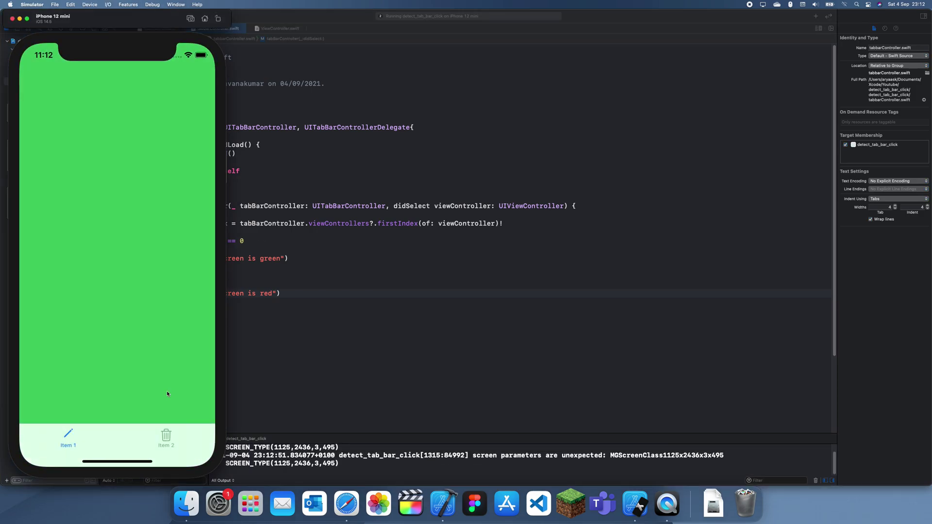
Switch between the red and green tabs three times each, watching the colour messages.
click(166, 437)
click(68, 437)
click(166, 437)
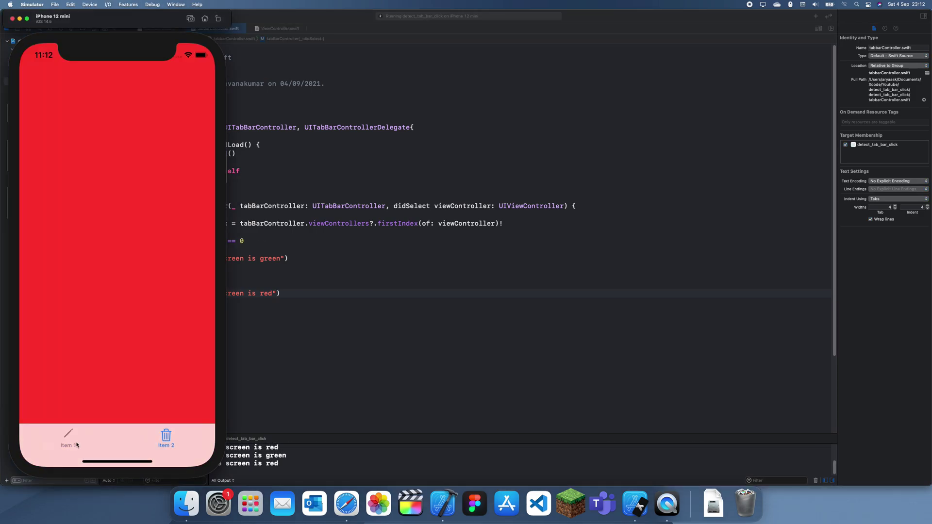
click(76, 445)
click(166, 436)
click(101, 439)
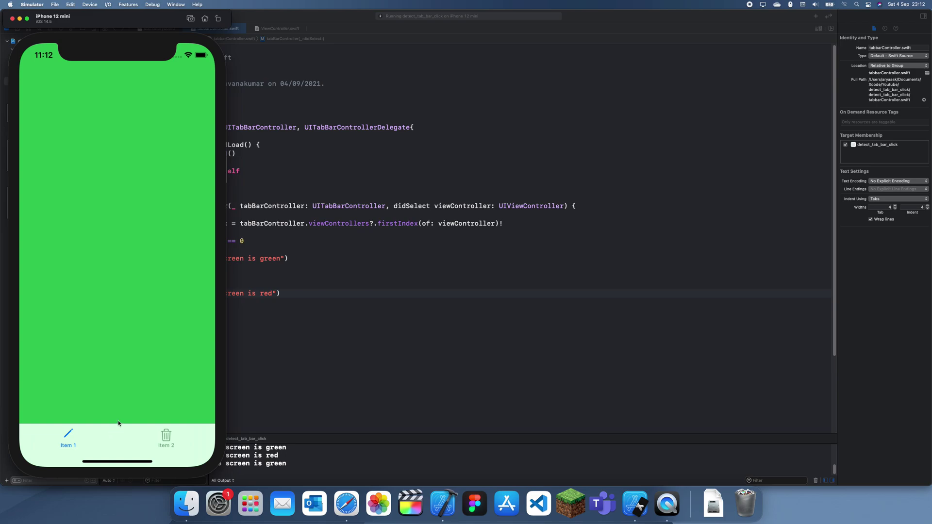